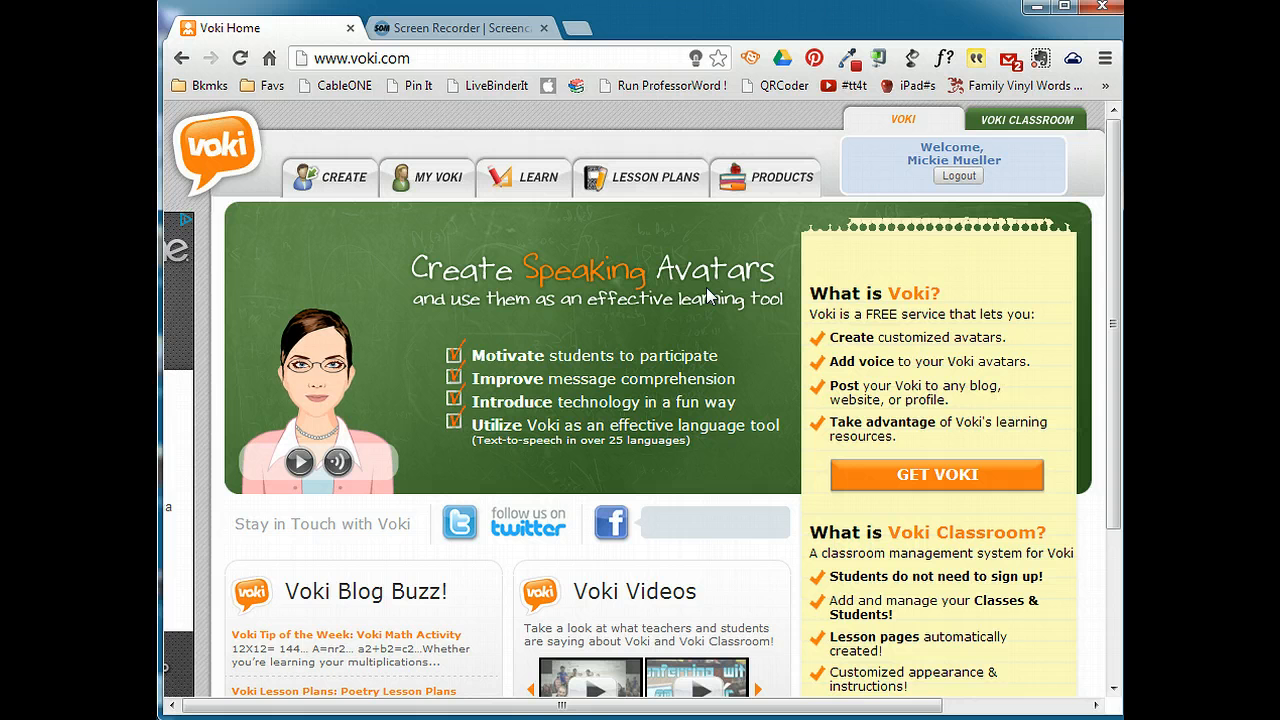
Open the avatar creation page and generate a couple of random characters.
left_click(345, 184)
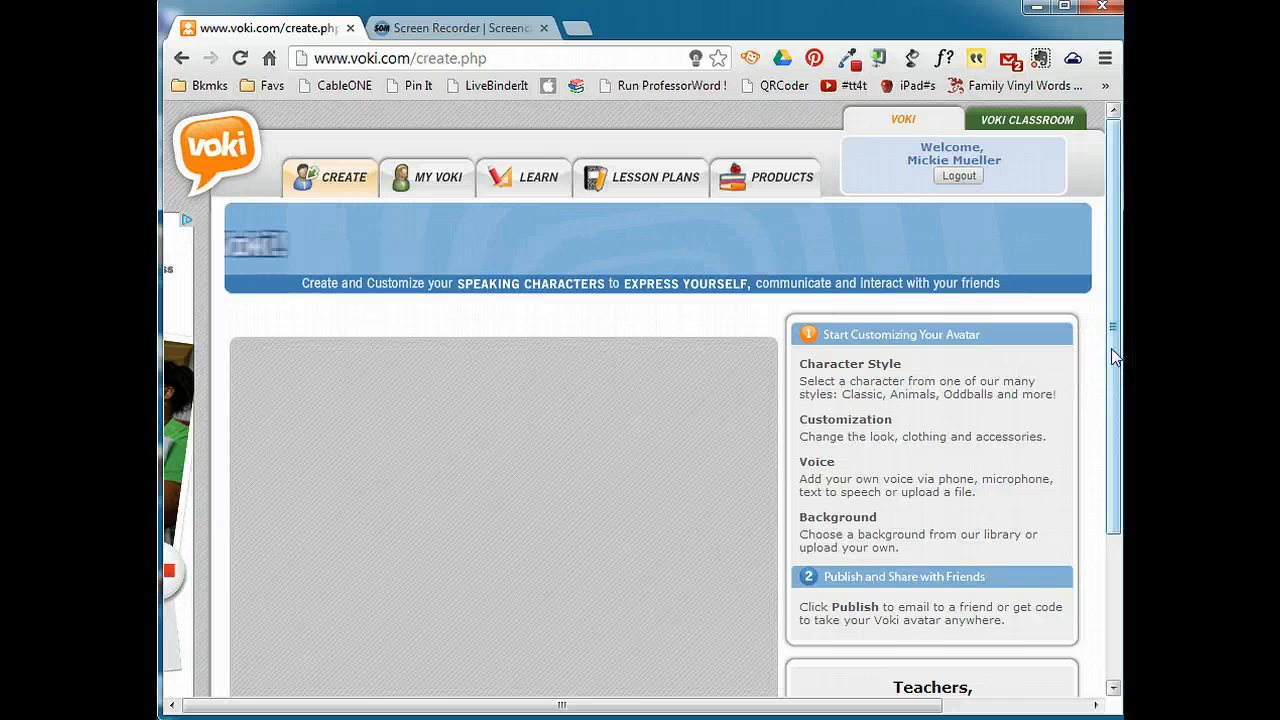
left_click_drag(1111, 348, 1118, 466)
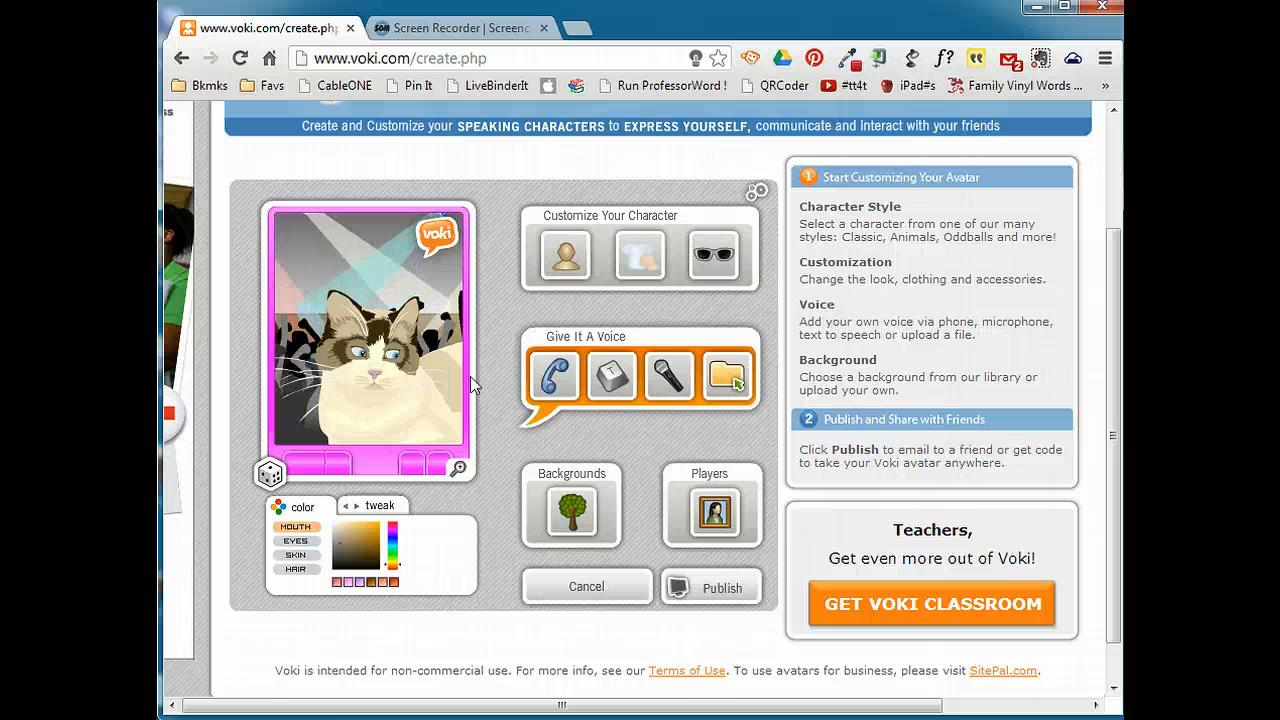
left_click(268, 476)
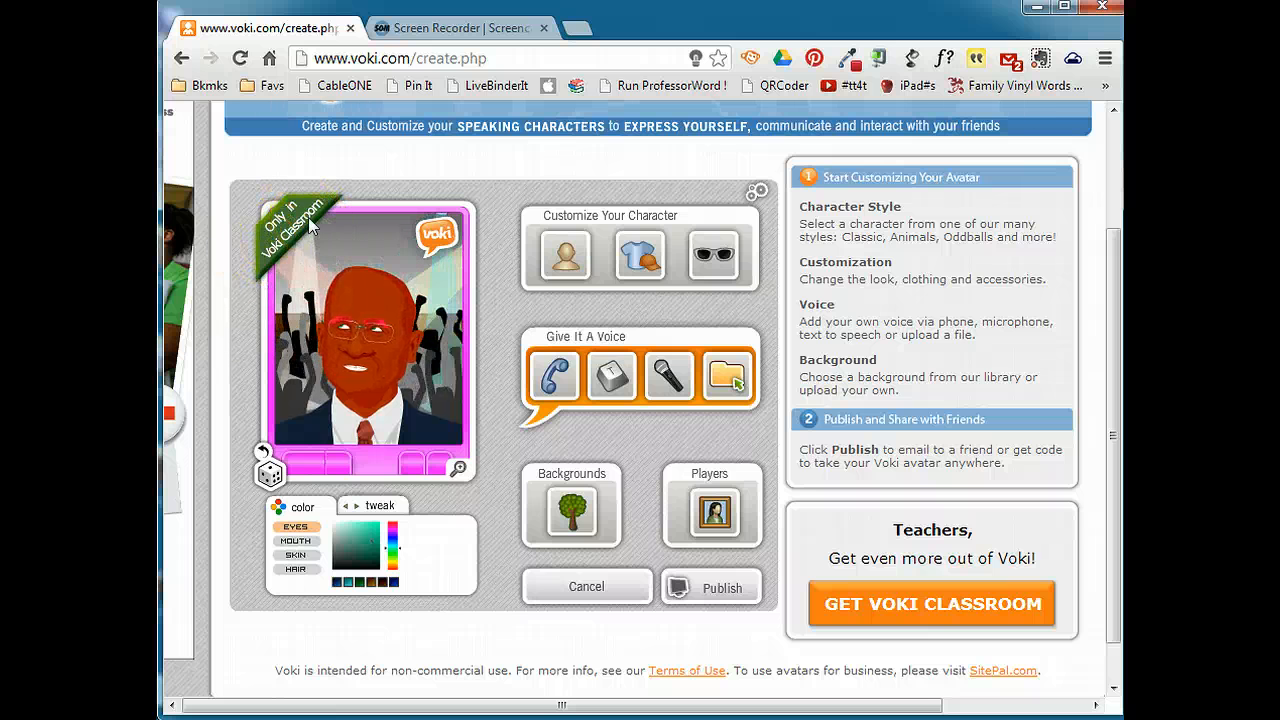
left_click(270, 476)
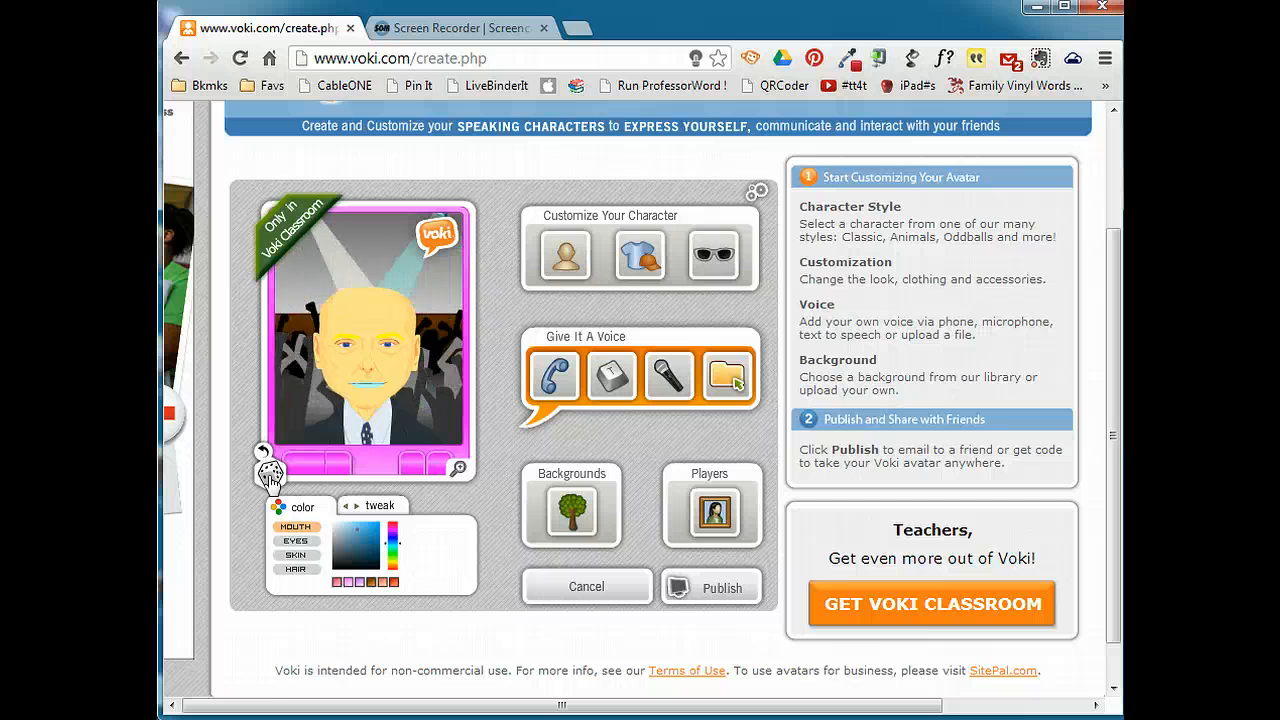
Browse the head categories and choose the Oddballs girl with purple sunglasses and a teal headband.
left_click(562, 258)
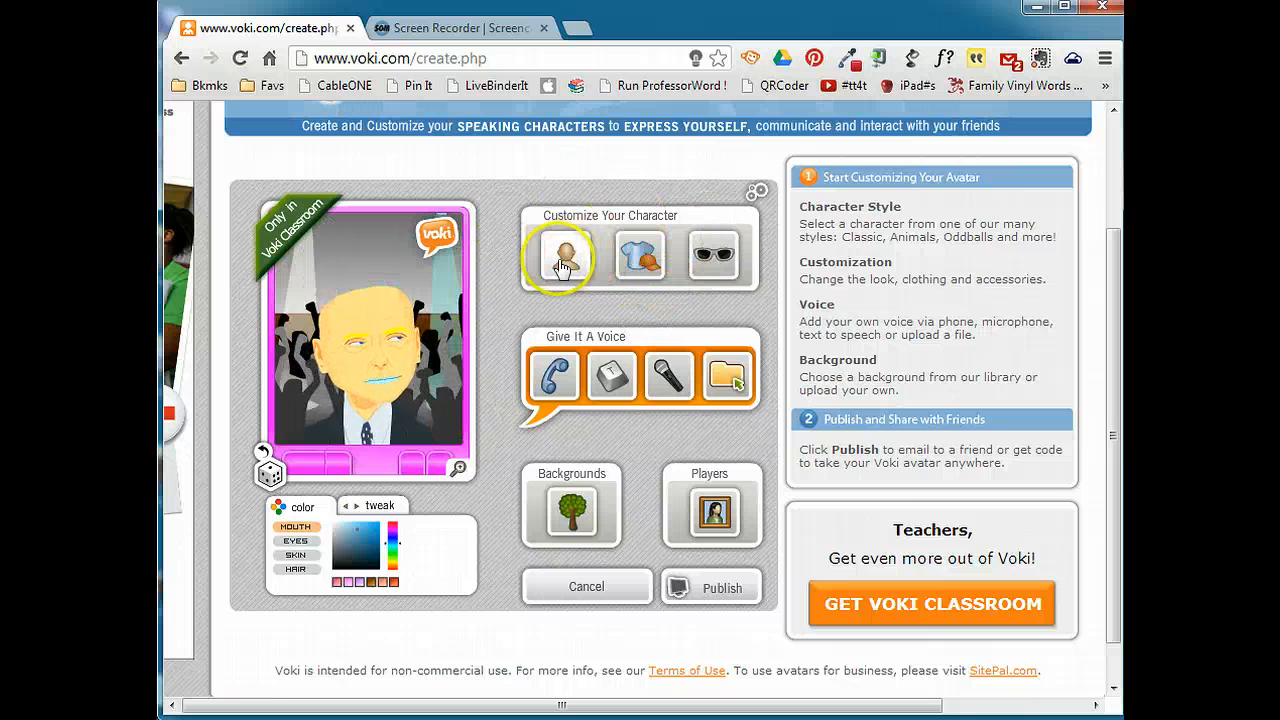
left_click(564, 259)
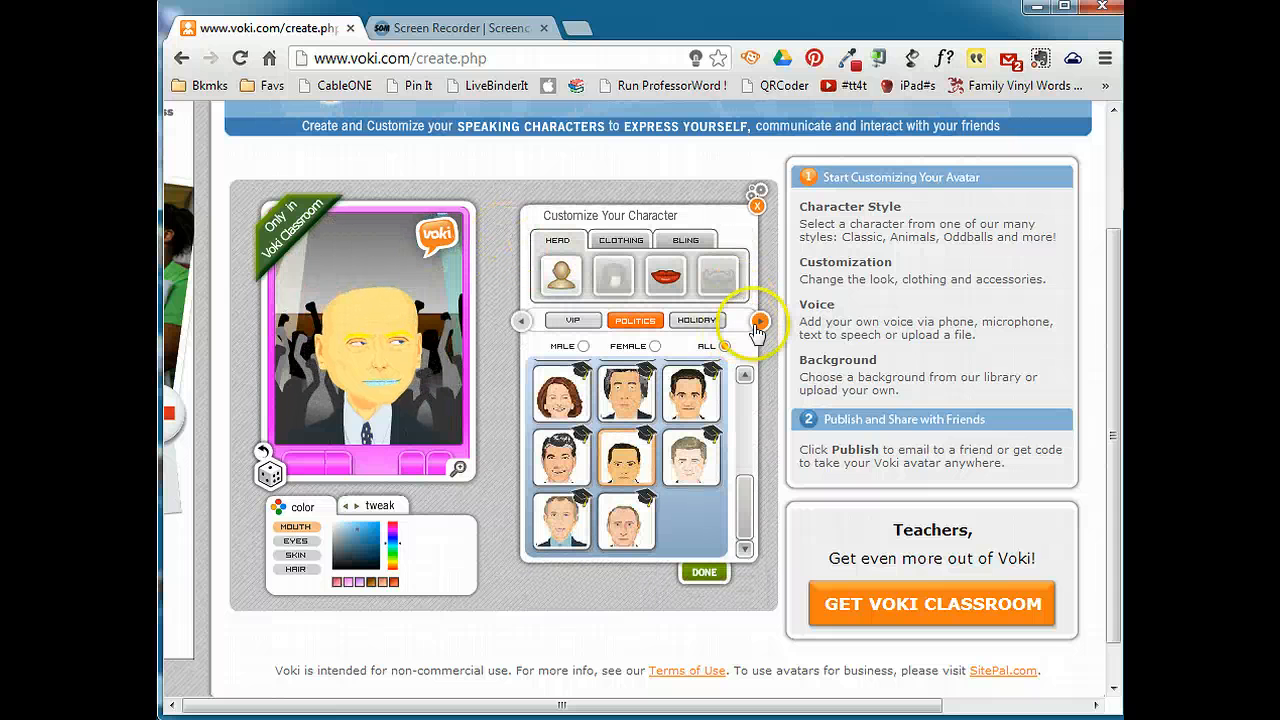
left_click(759, 322)
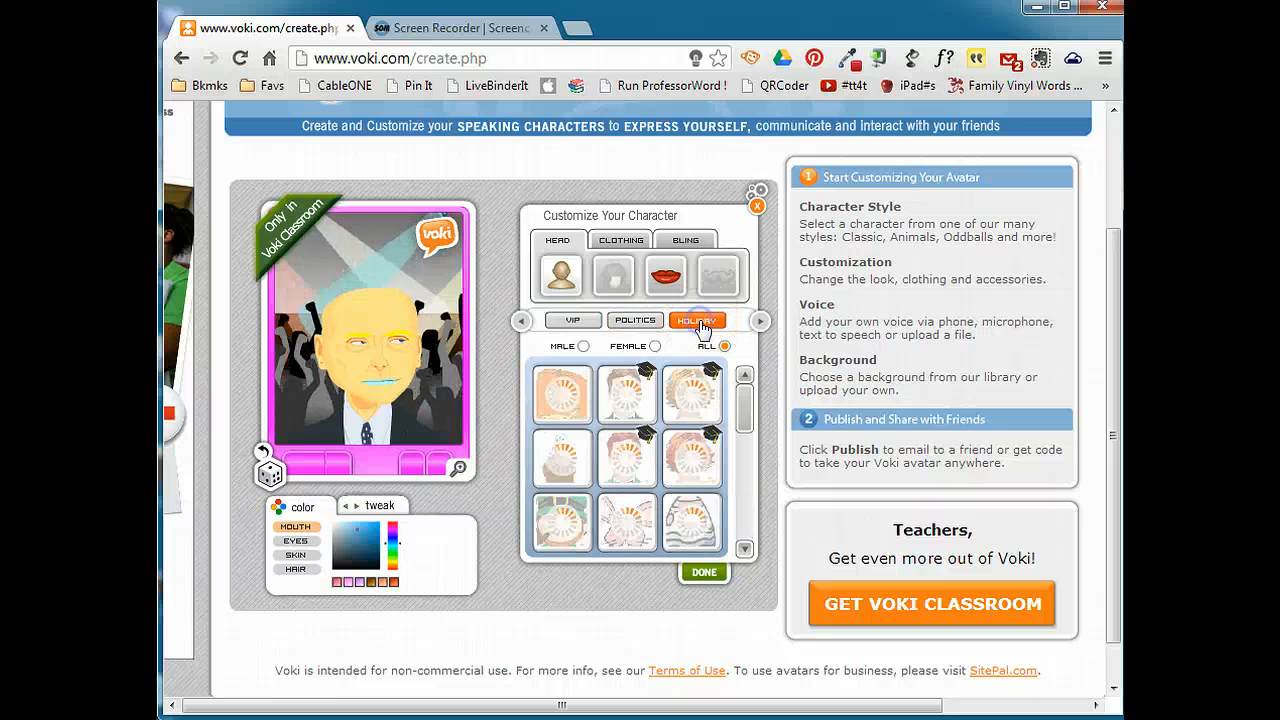
left_click(759, 323)
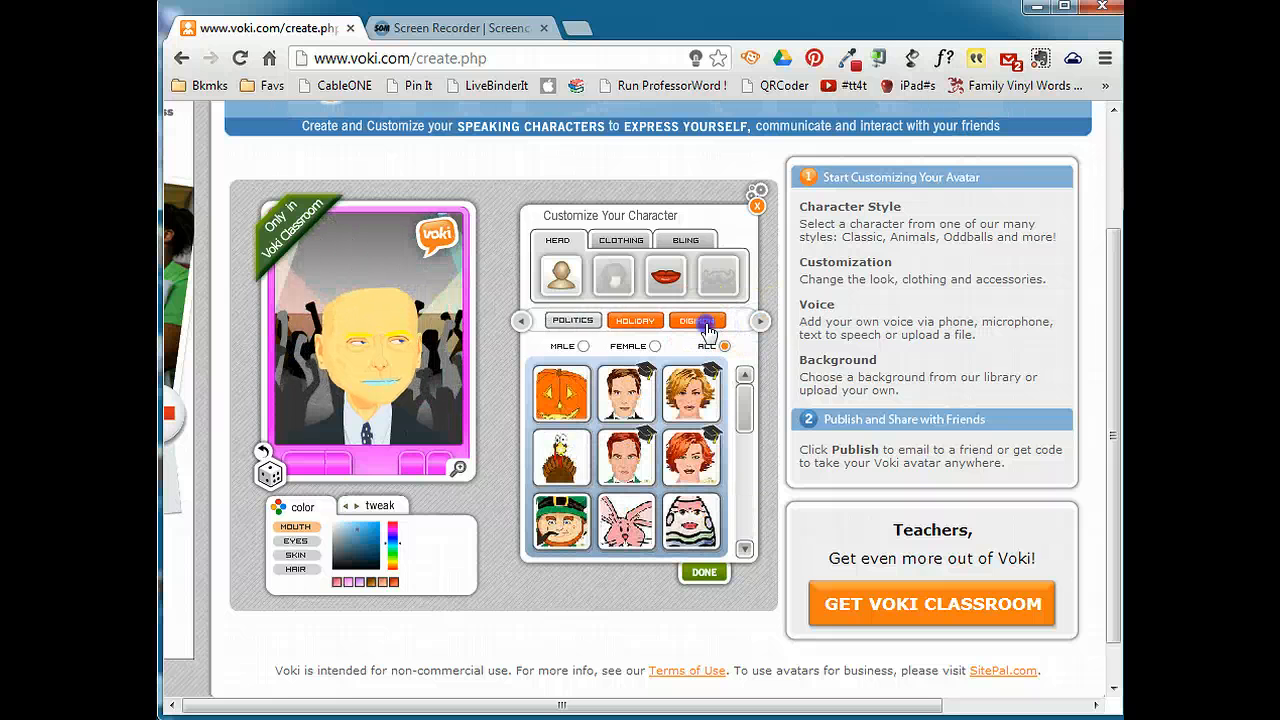
left_click(759, 321)
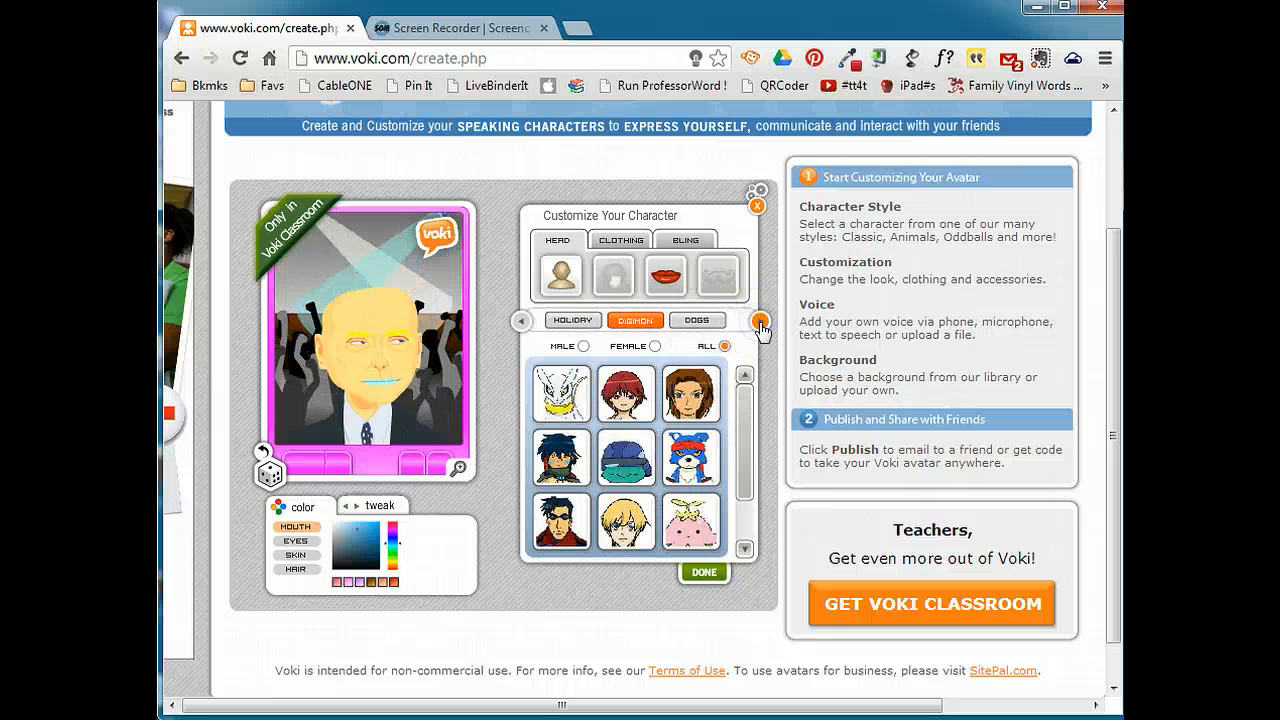
left_click(521, 321)
left_click(636, 321)
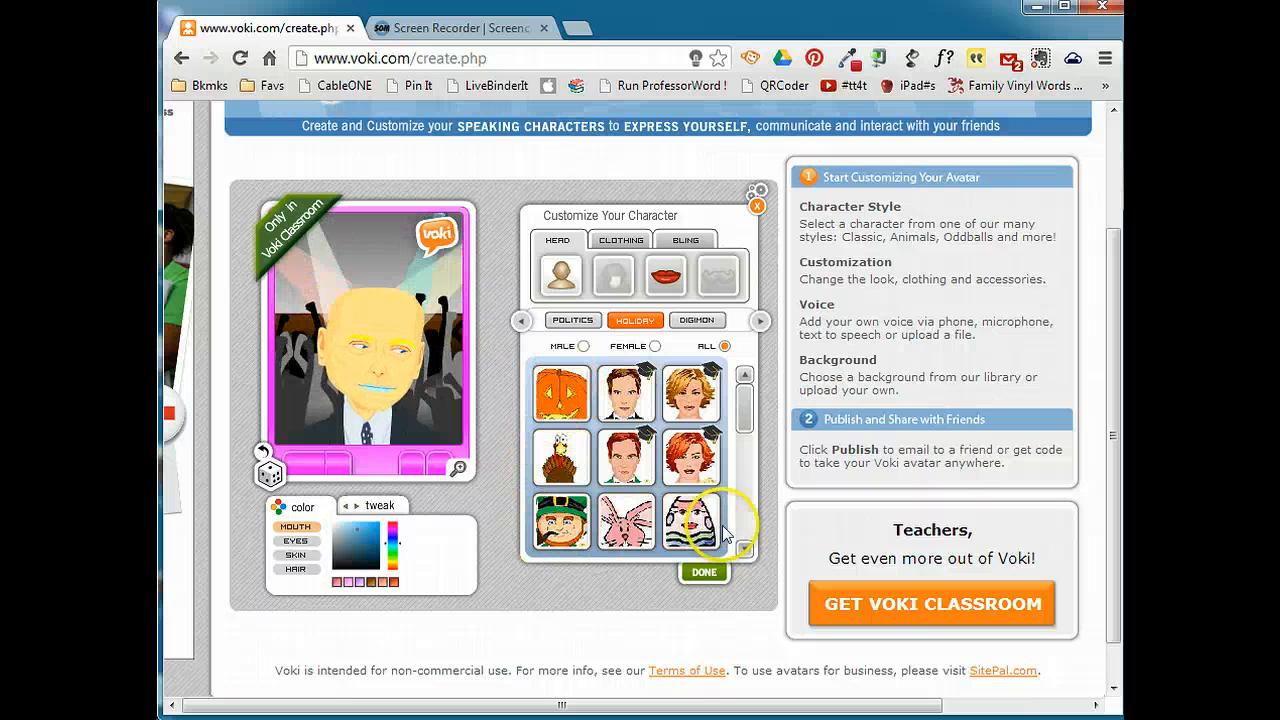
left_click(521, 322)
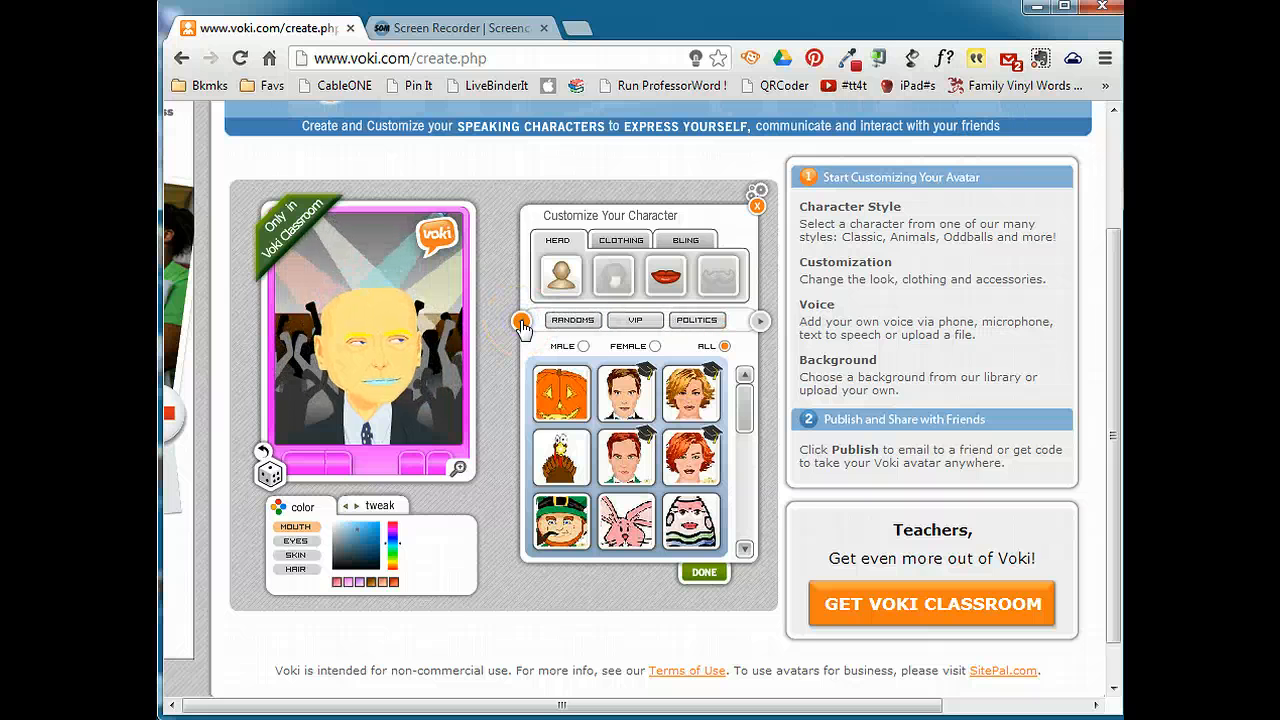
left_click(562, 320)
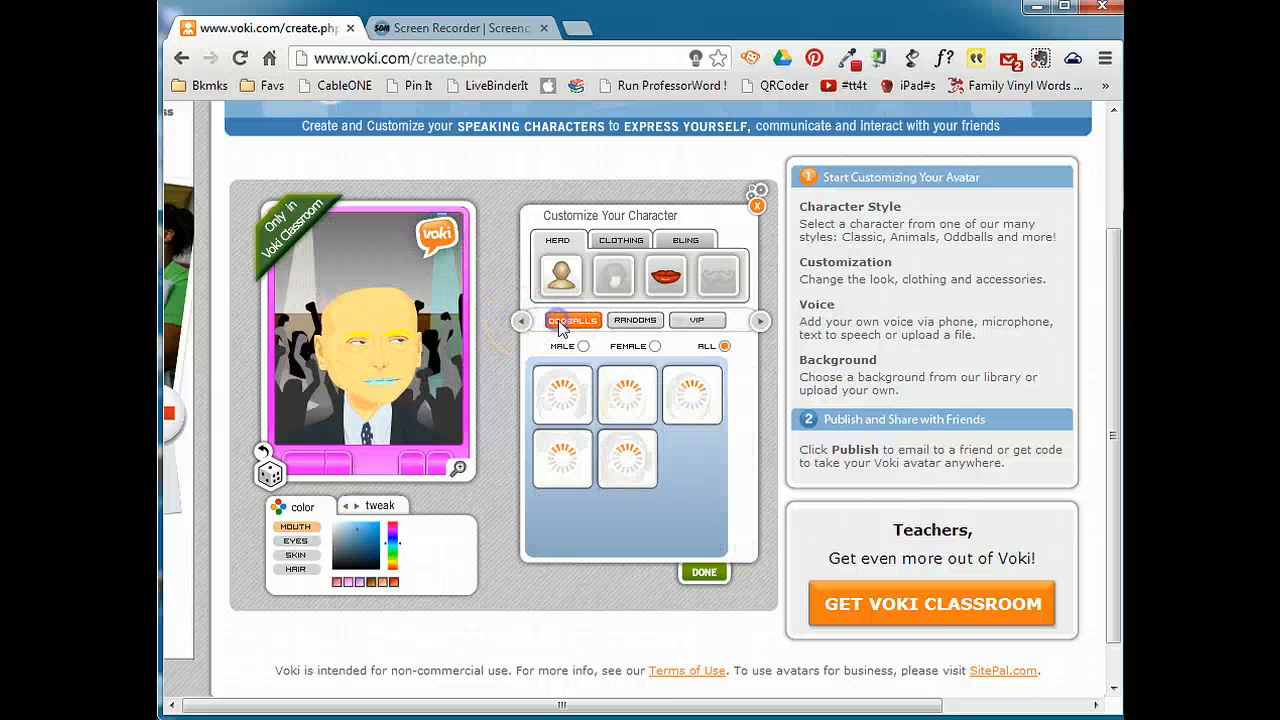
left_click(568, 422)
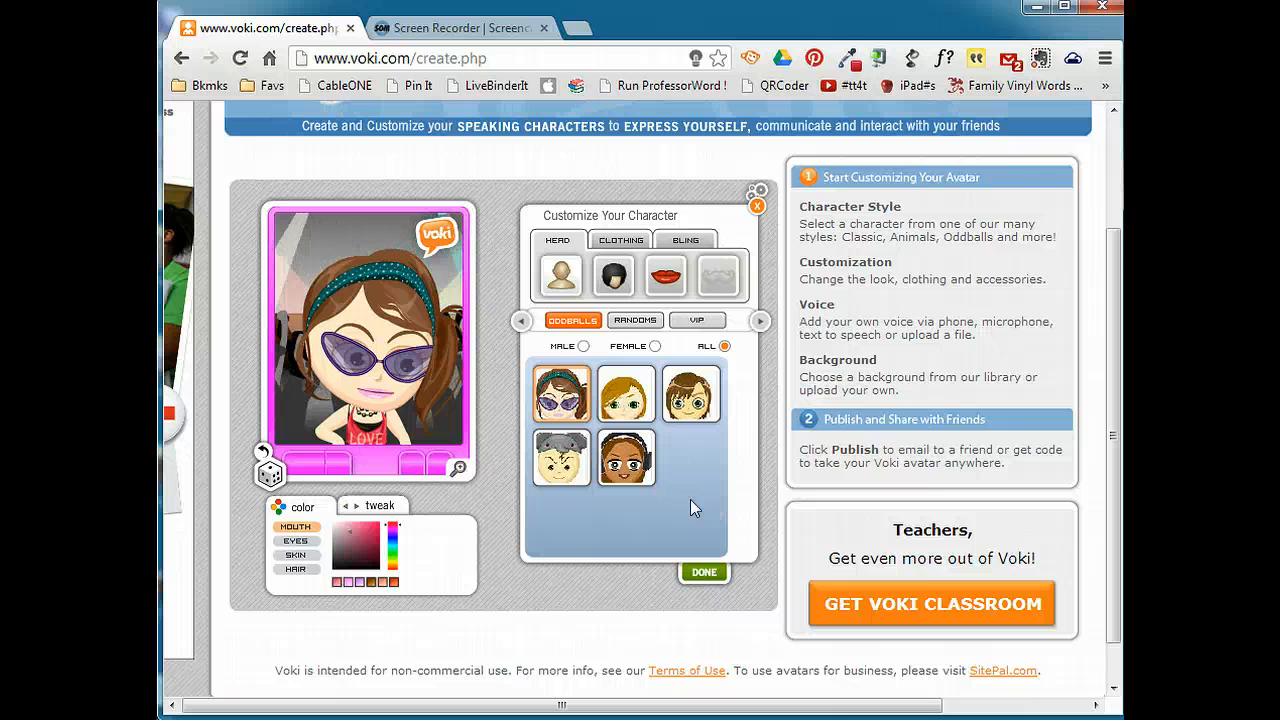
Give the character the short black side-swept hairstyle and recolor the hair orange.
left_click(614, 283)
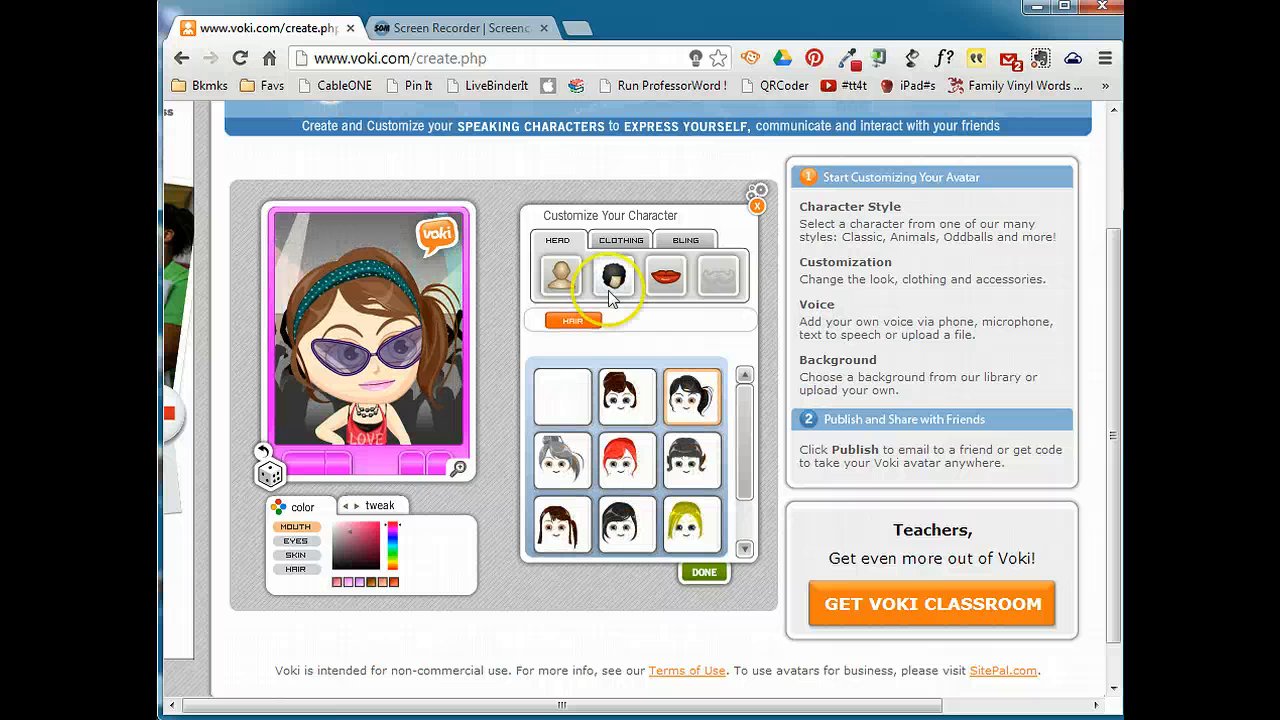
left_click(621, 464)
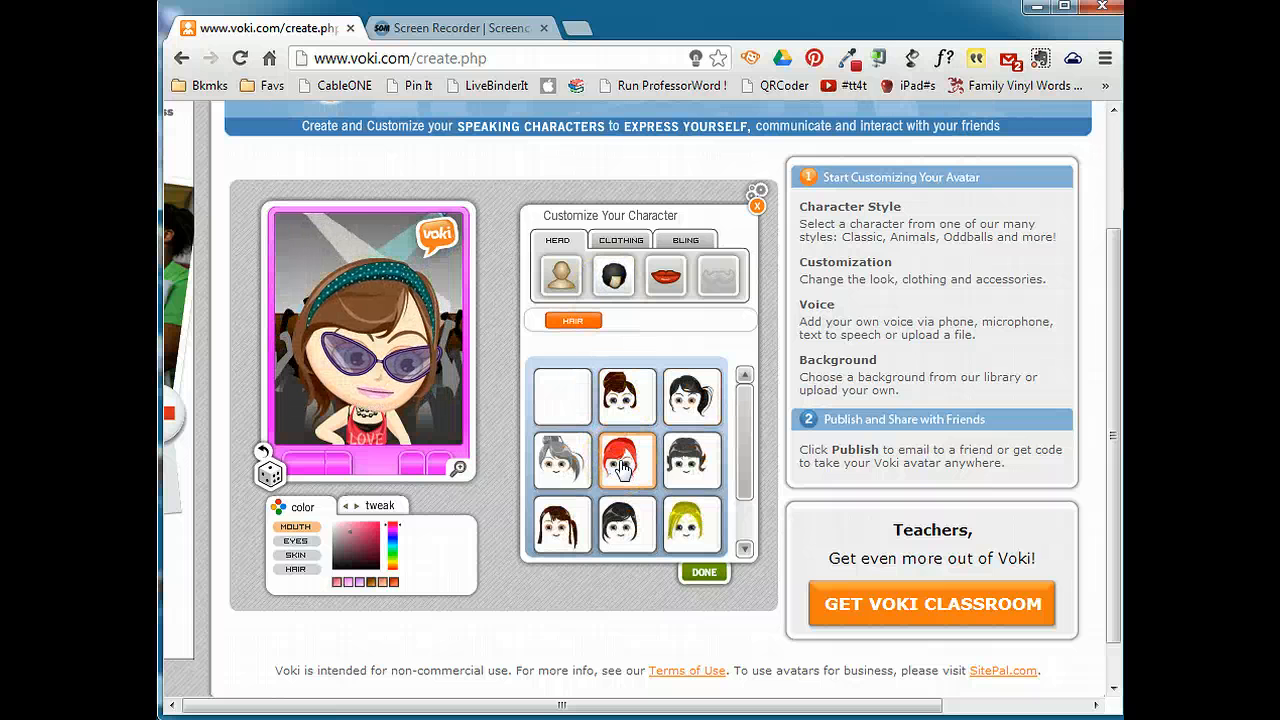
left_click(621, 528)
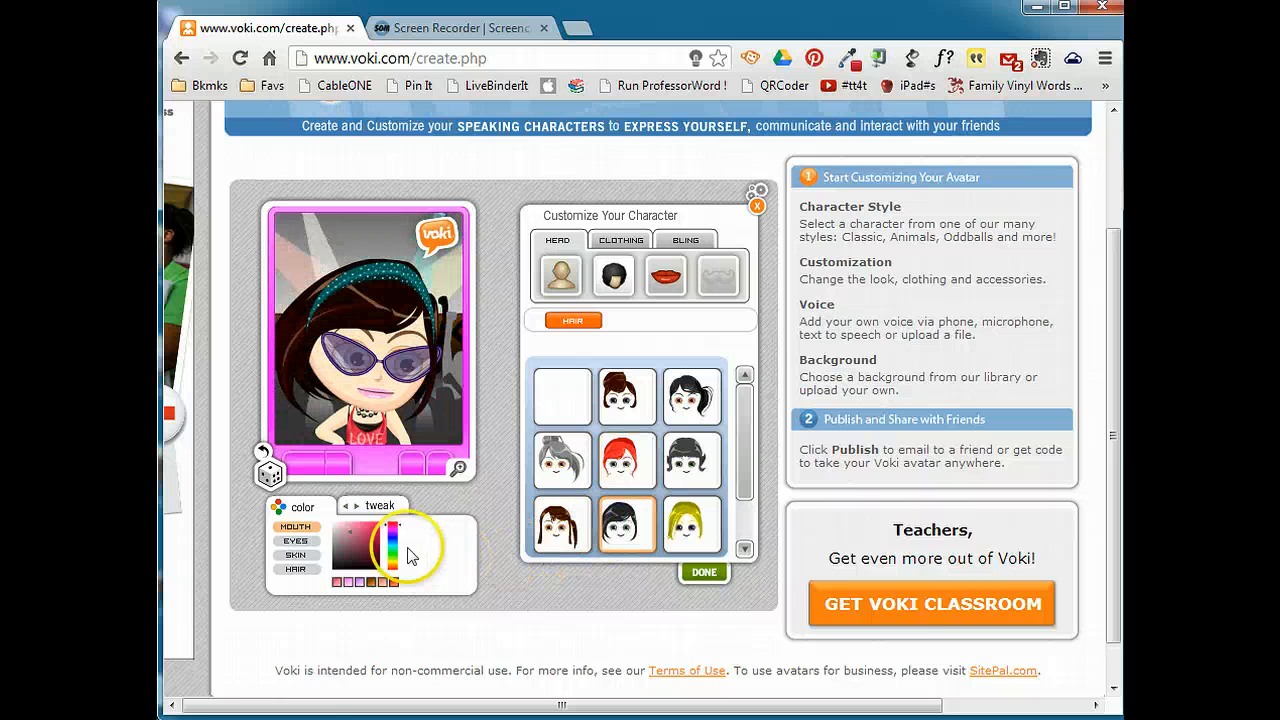
left_click(296, 572)
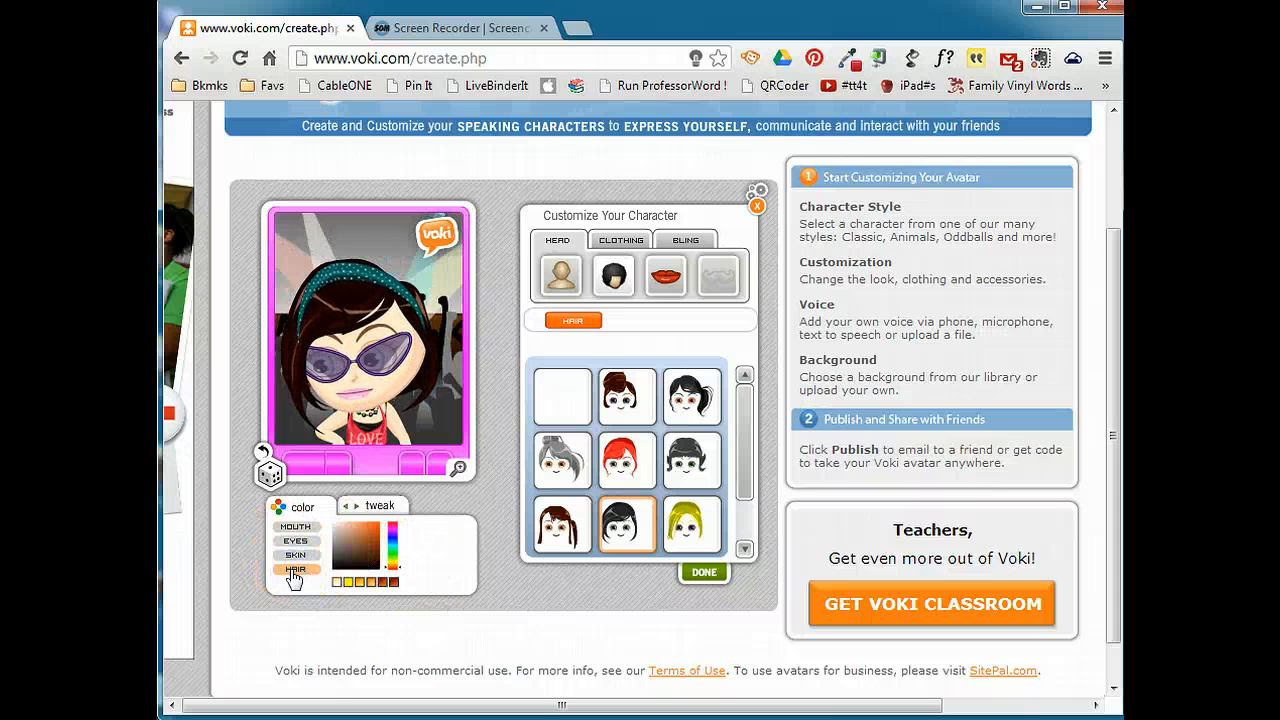
left_click(381, 583)
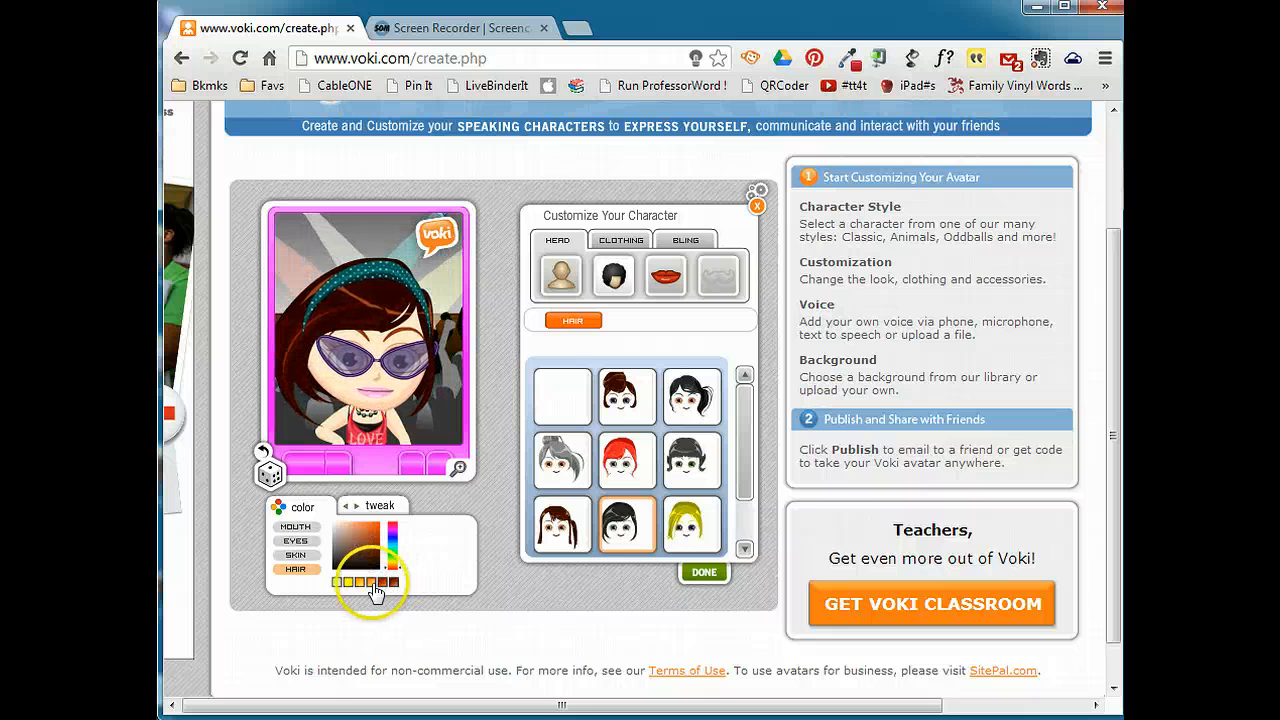
left_click(367, 583)
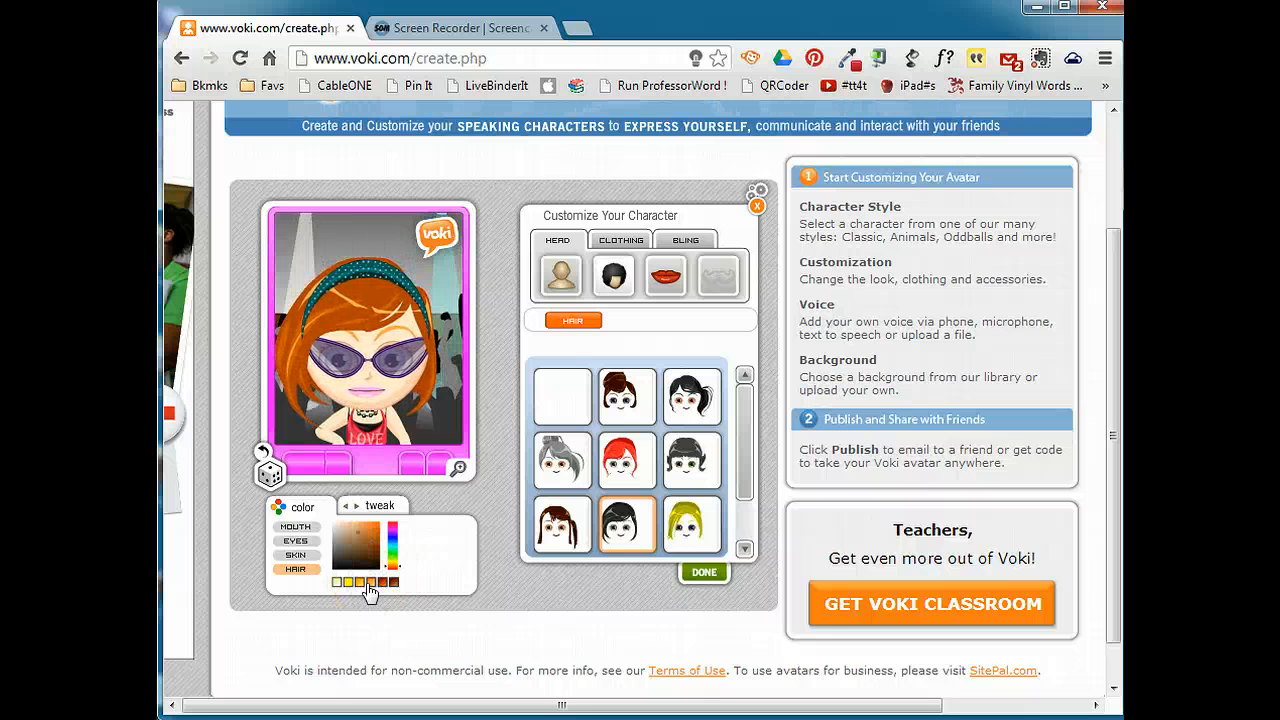
Browse the casual clothing and dress the character in the beige top with the dark skirt.
left_click(662, 280)
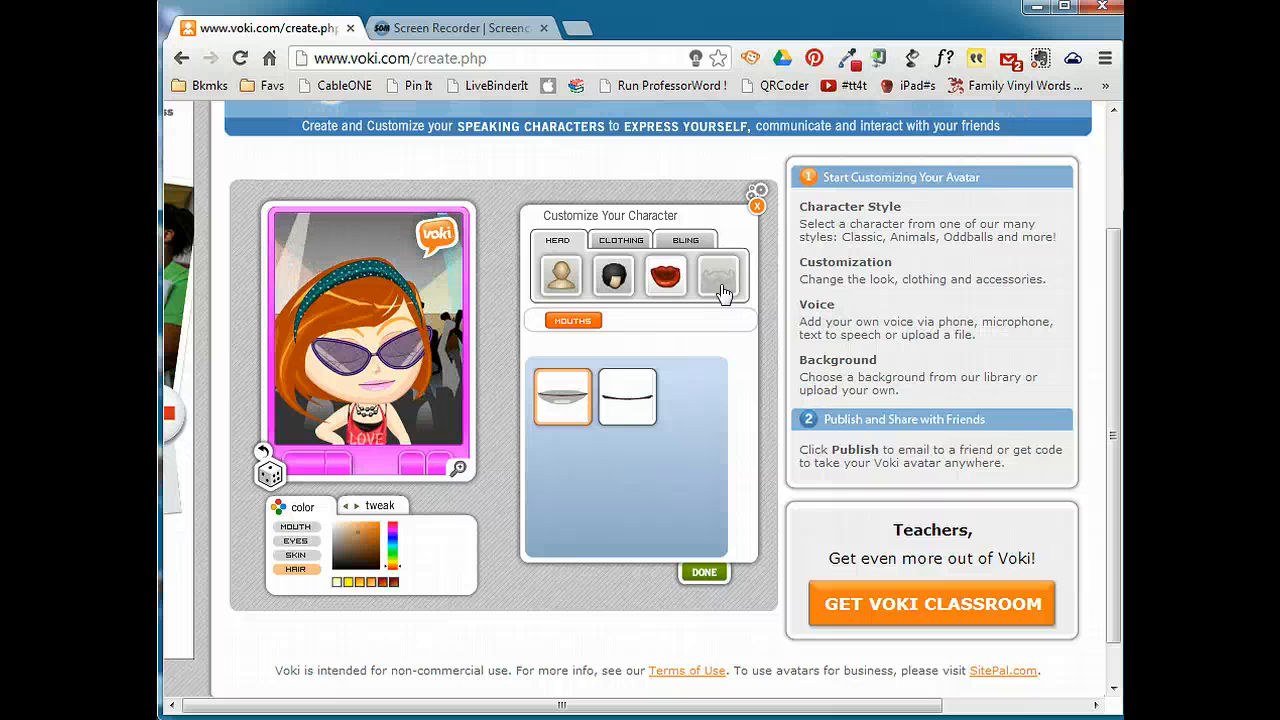
left_click(617, 242)
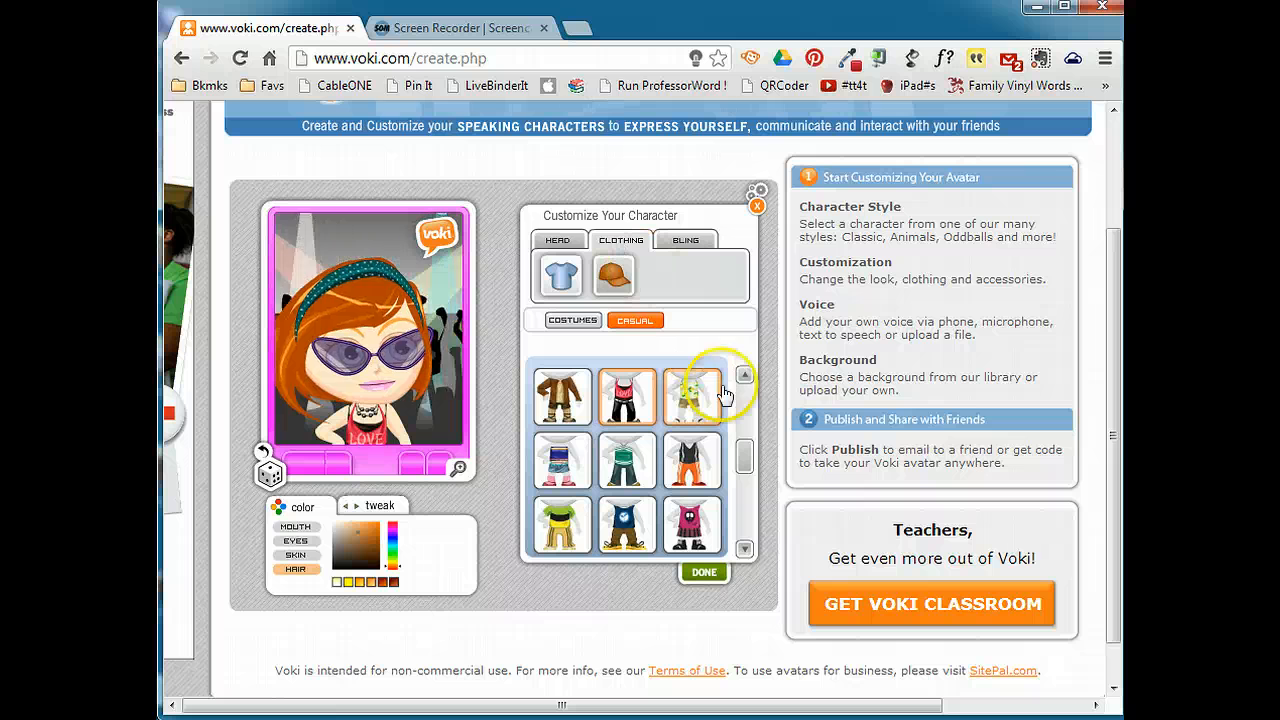
left_click(695, 530)
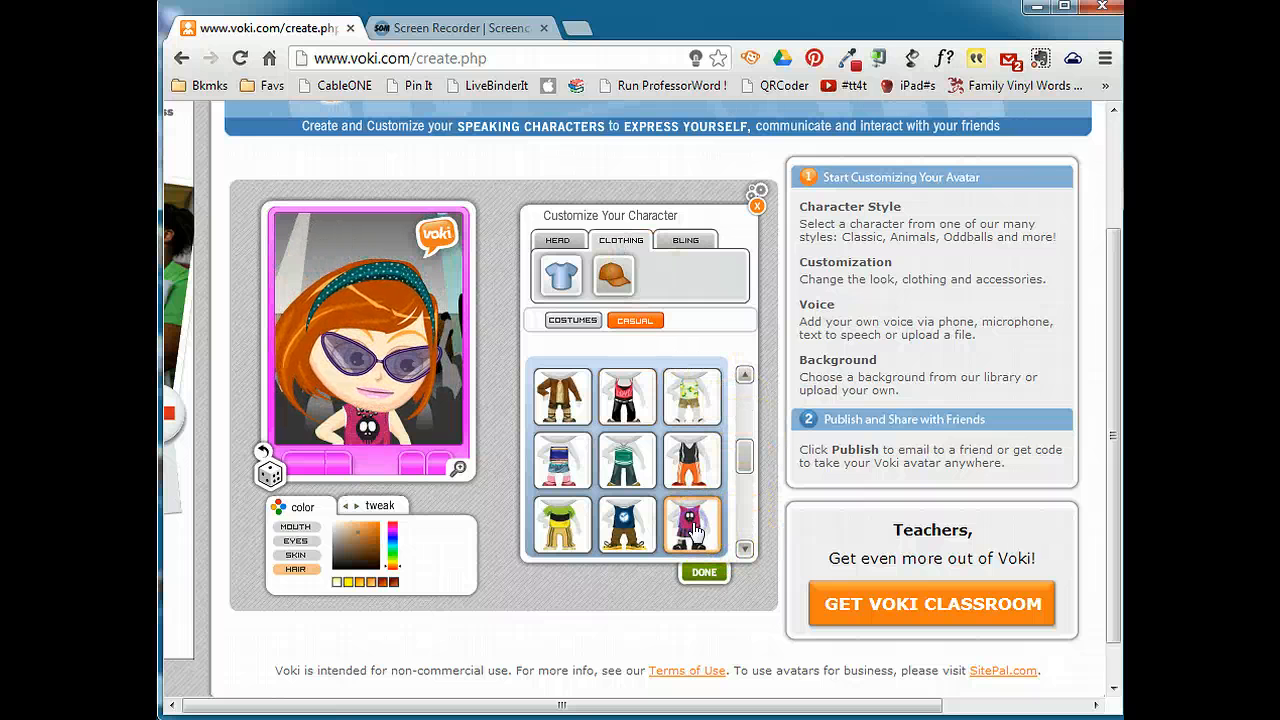
left_click(744, 548)
left_click(744, 550)
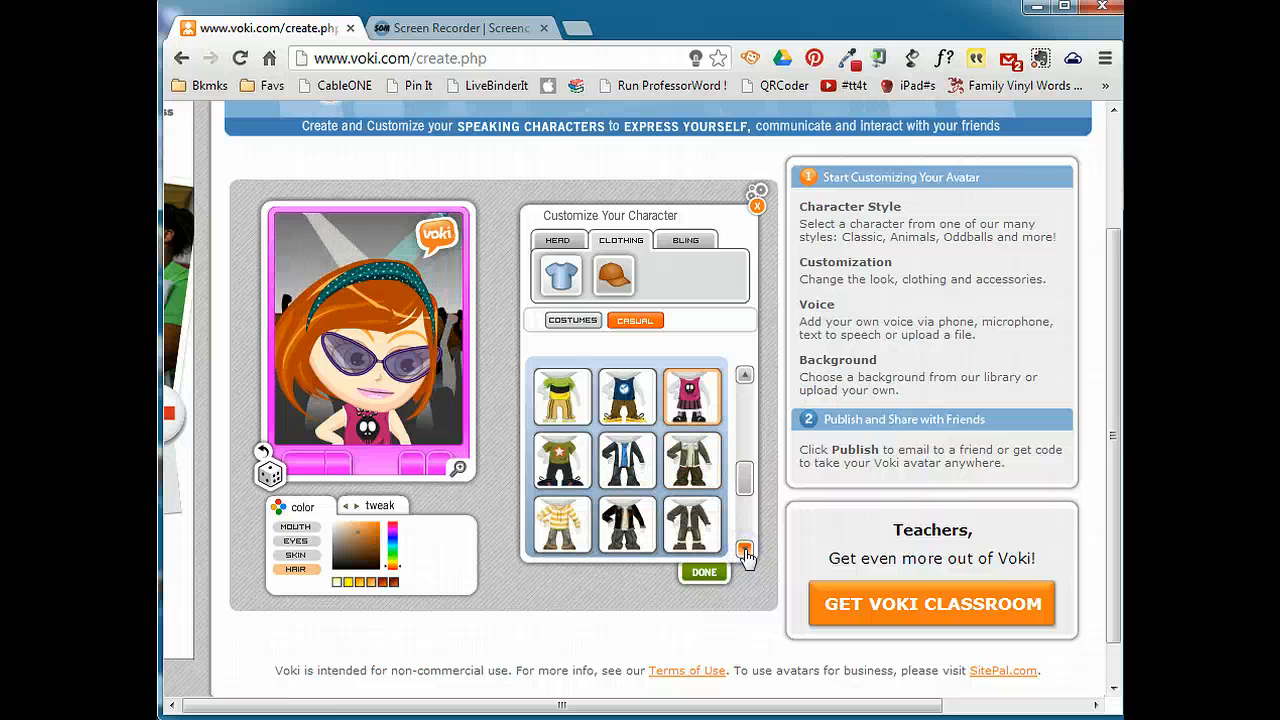
left_click(744, 550)
left_click(744, 550)
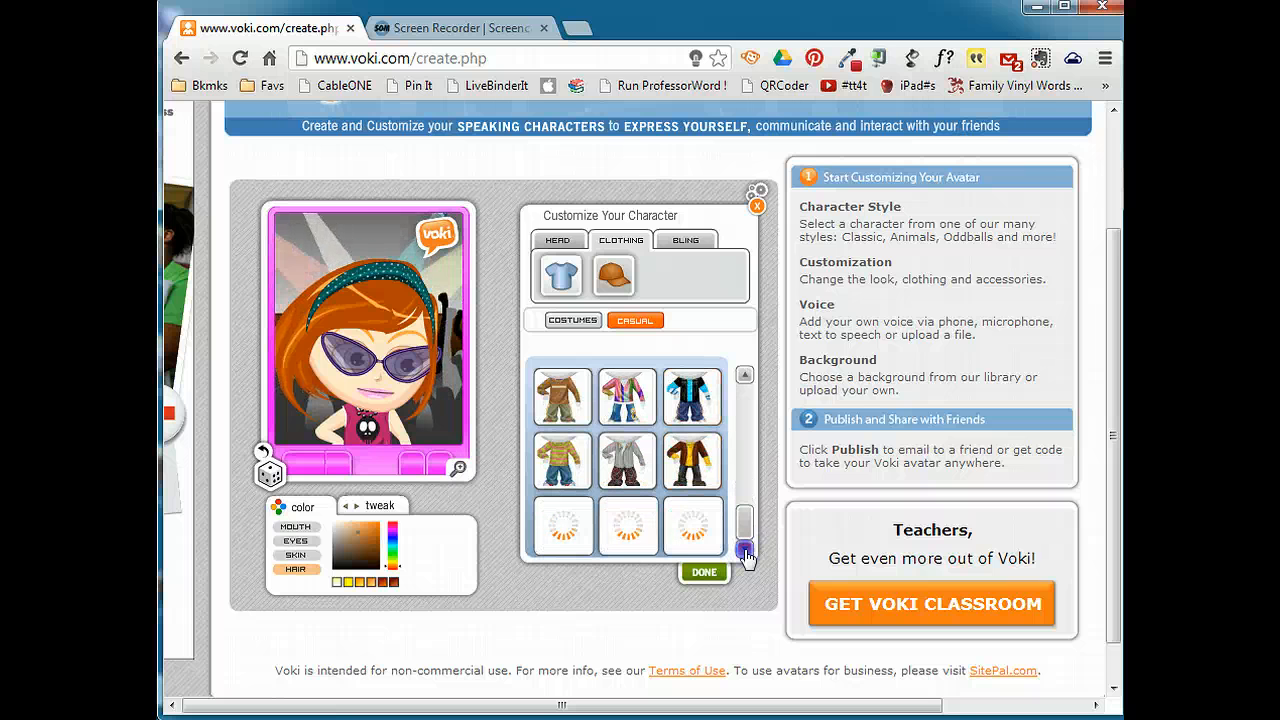
left_click_drag(744, 505, 740, 415)
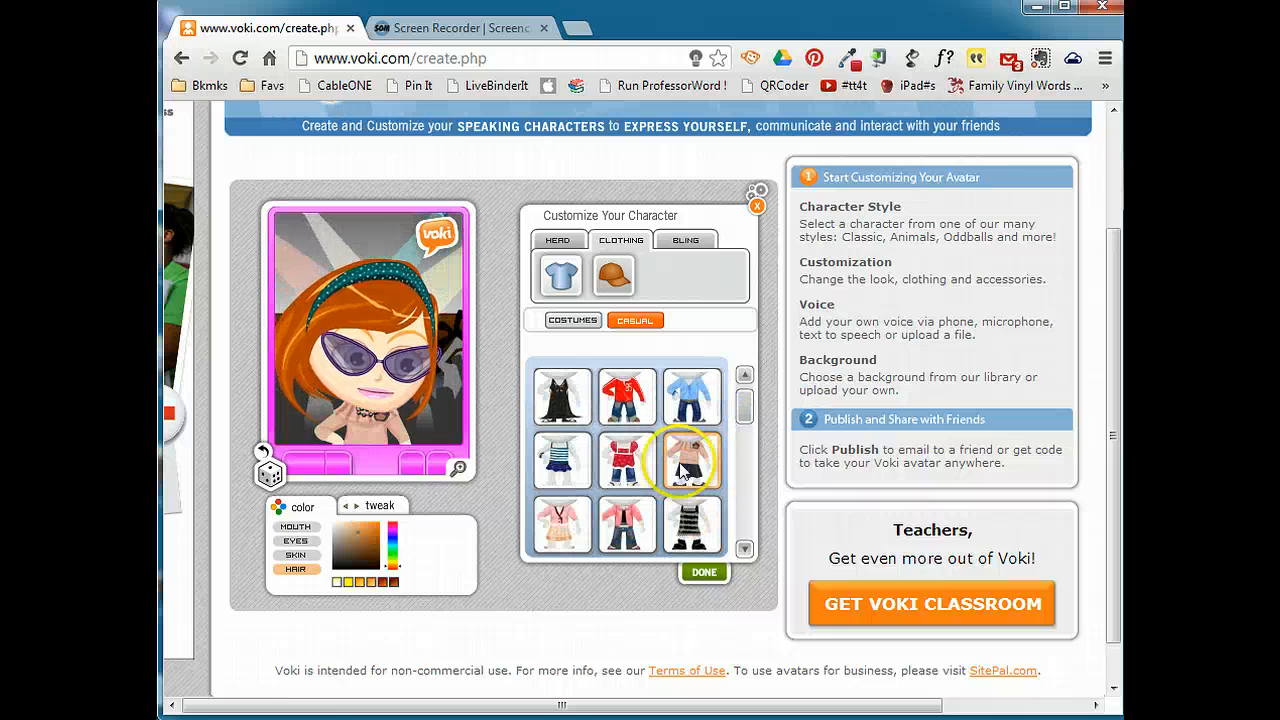
left_click(686, 460)
Look through the costumes and replace the character's headband with the large red bow.
left_click(630, 322)
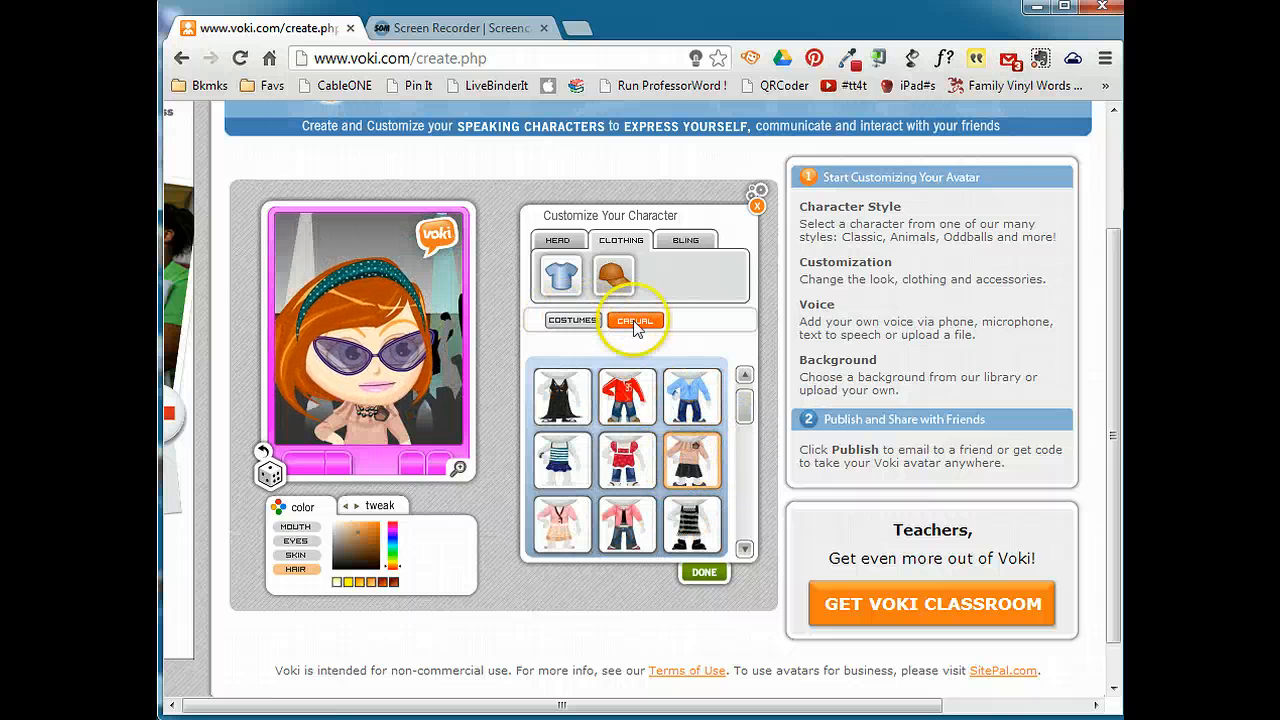
left_click(586, 321)
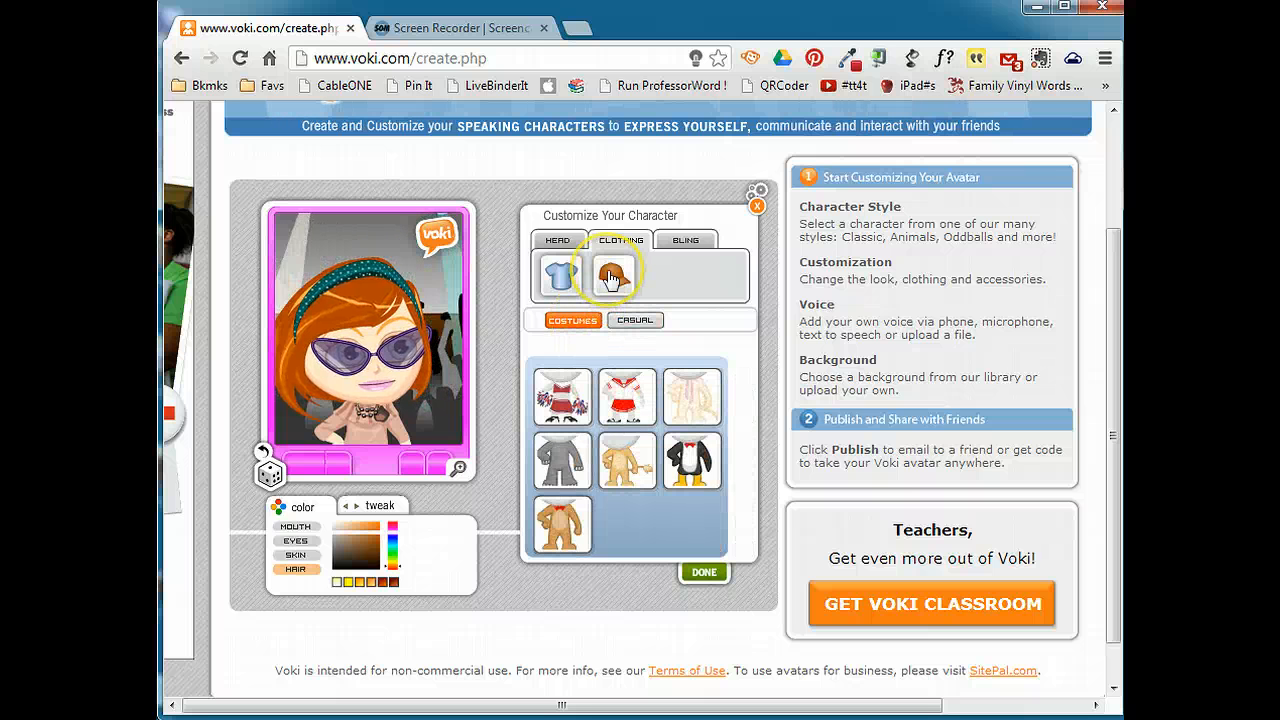
left_click(562, 280)
left_click(614, 279)
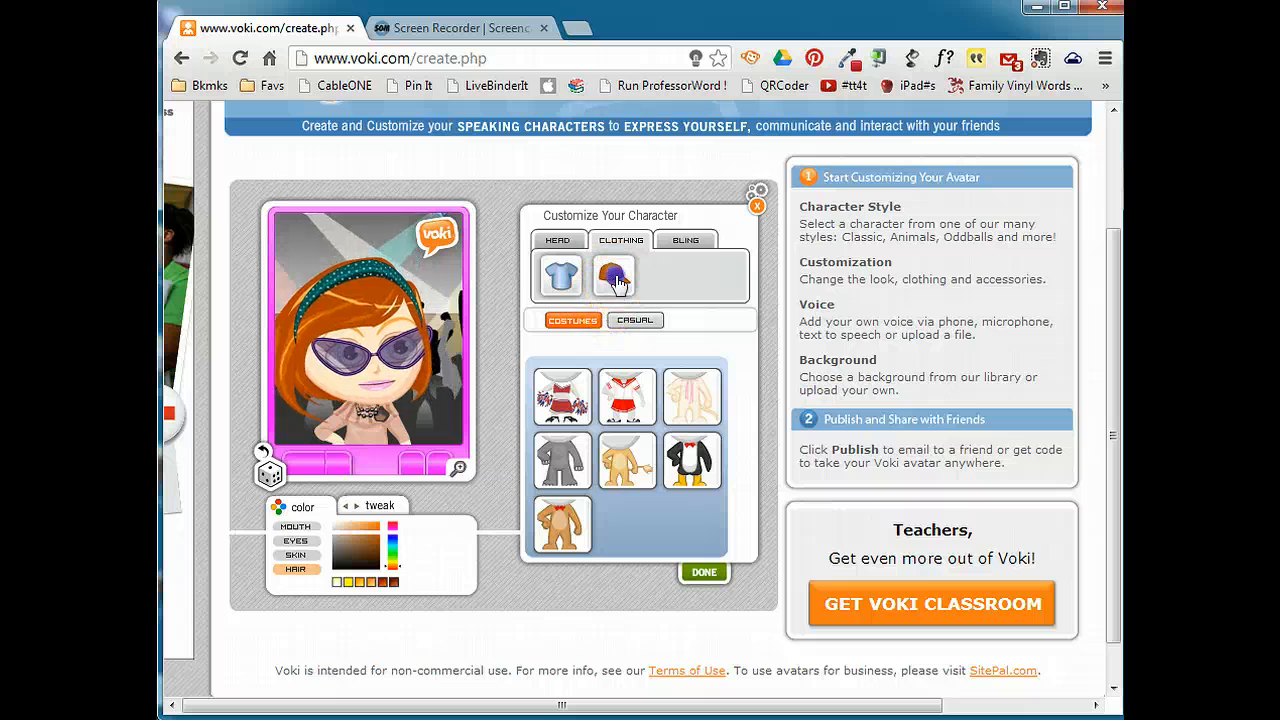
left_click(568, 459)
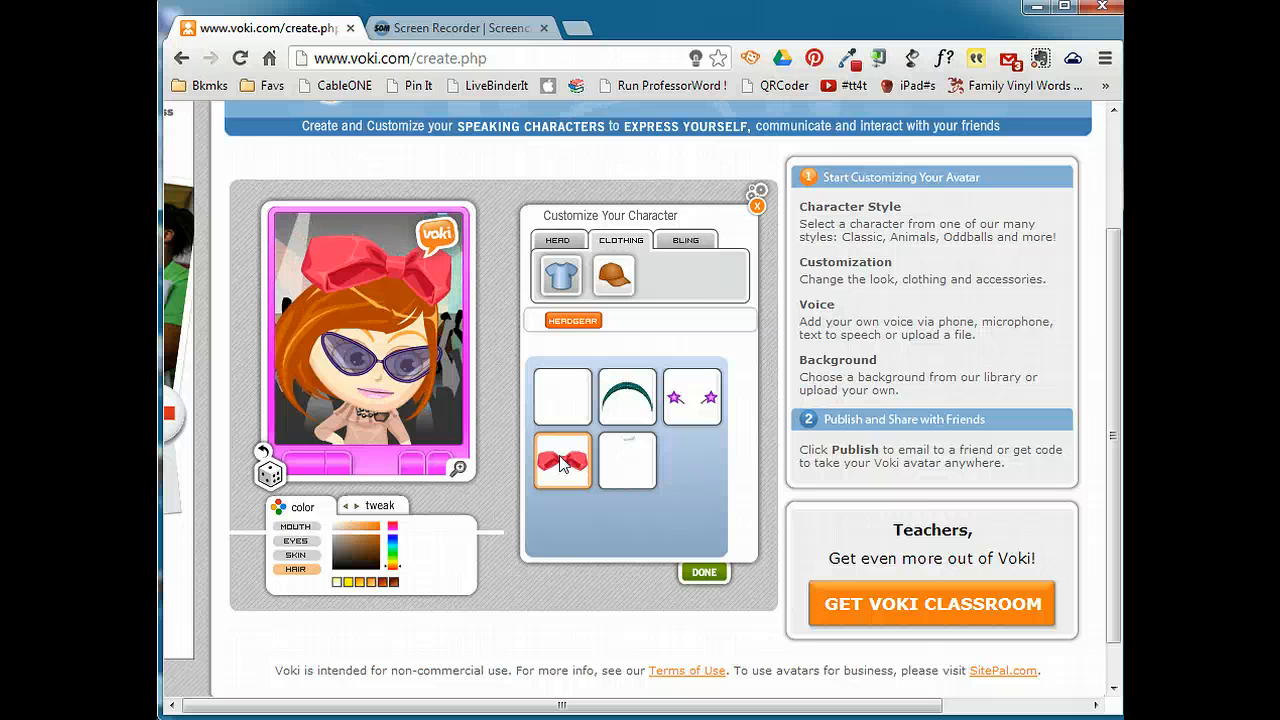
Look over the glasses, necklaces and gear accessories, and finish customizing the character.
left_click(686, 241)
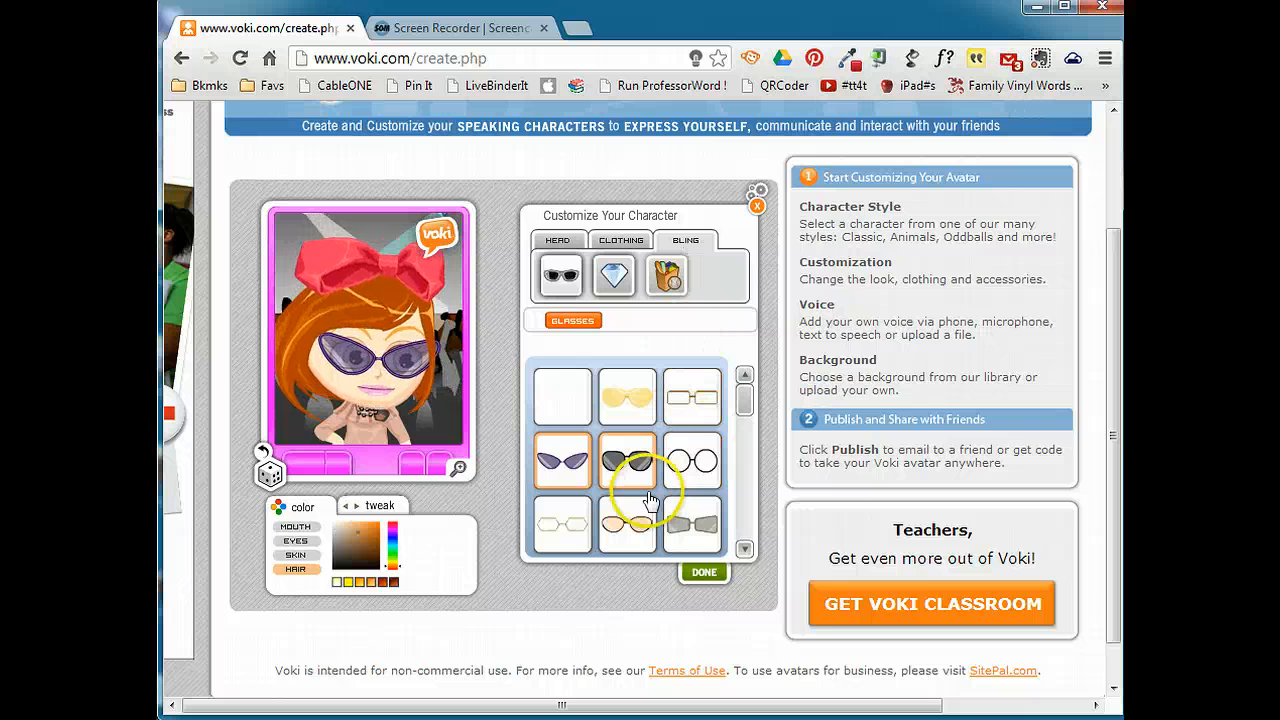
left_click(612, 280)
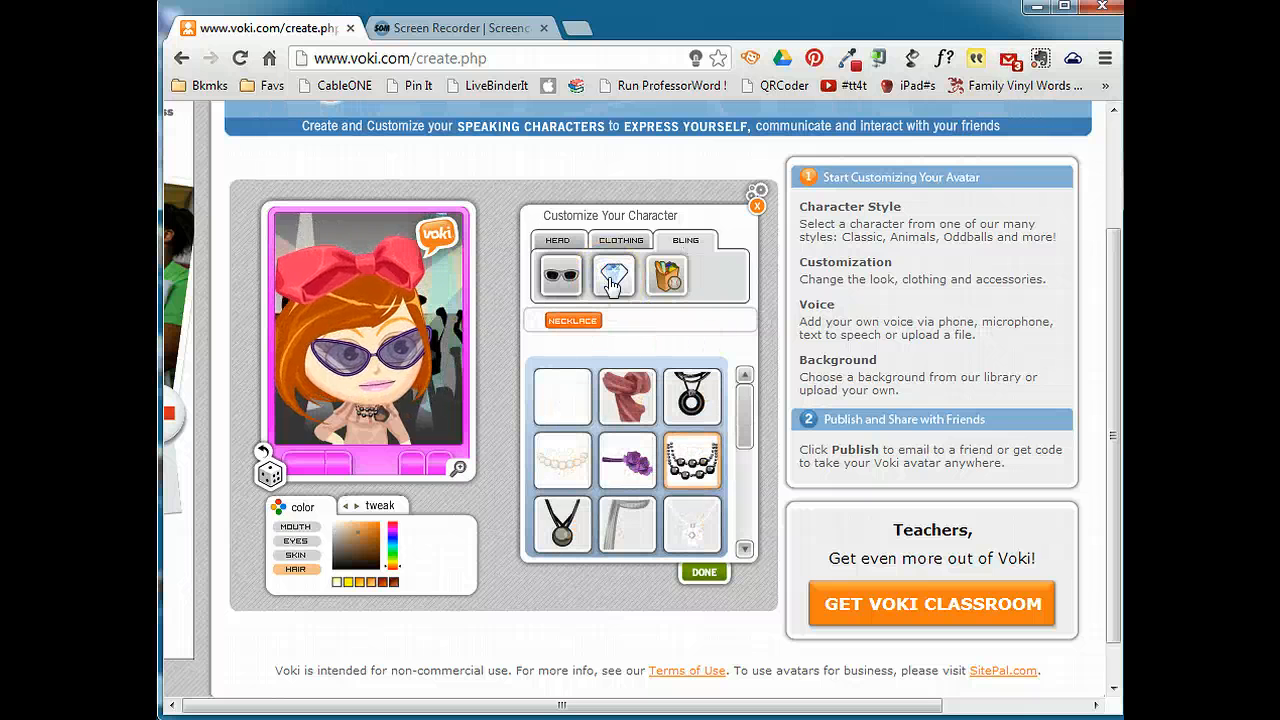
left_click(669, 279)
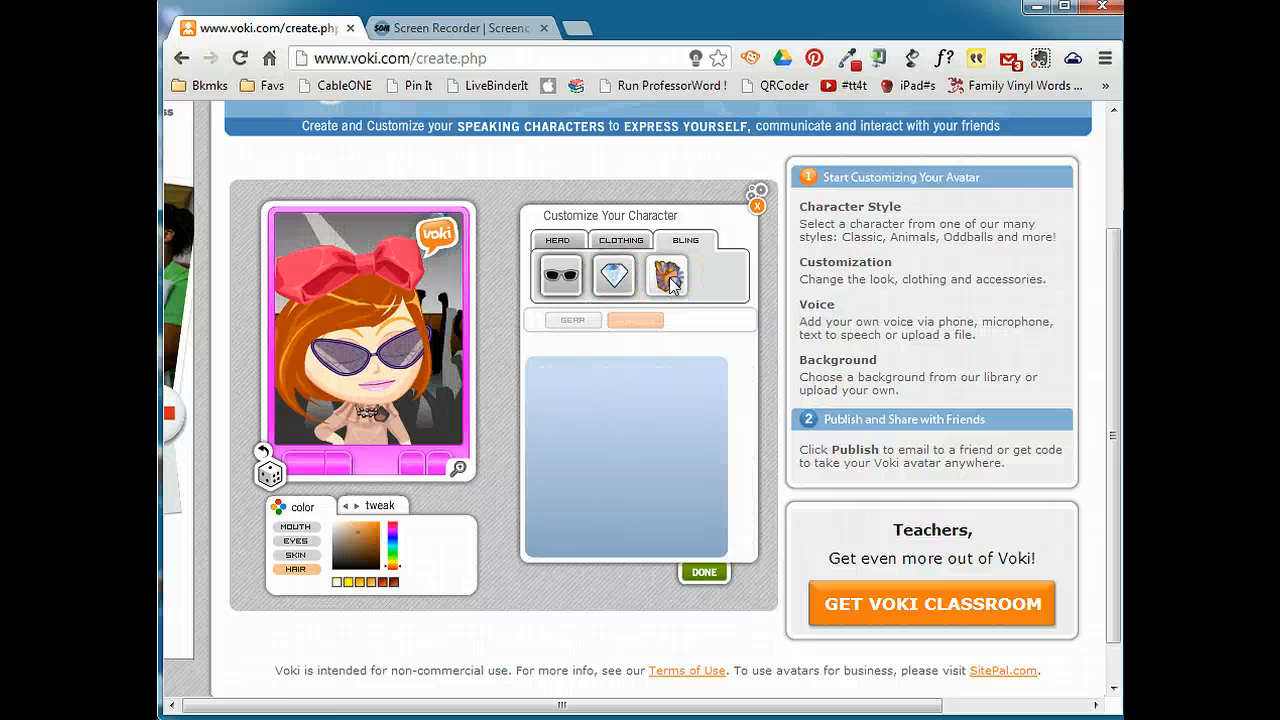
left_click(572, 320)
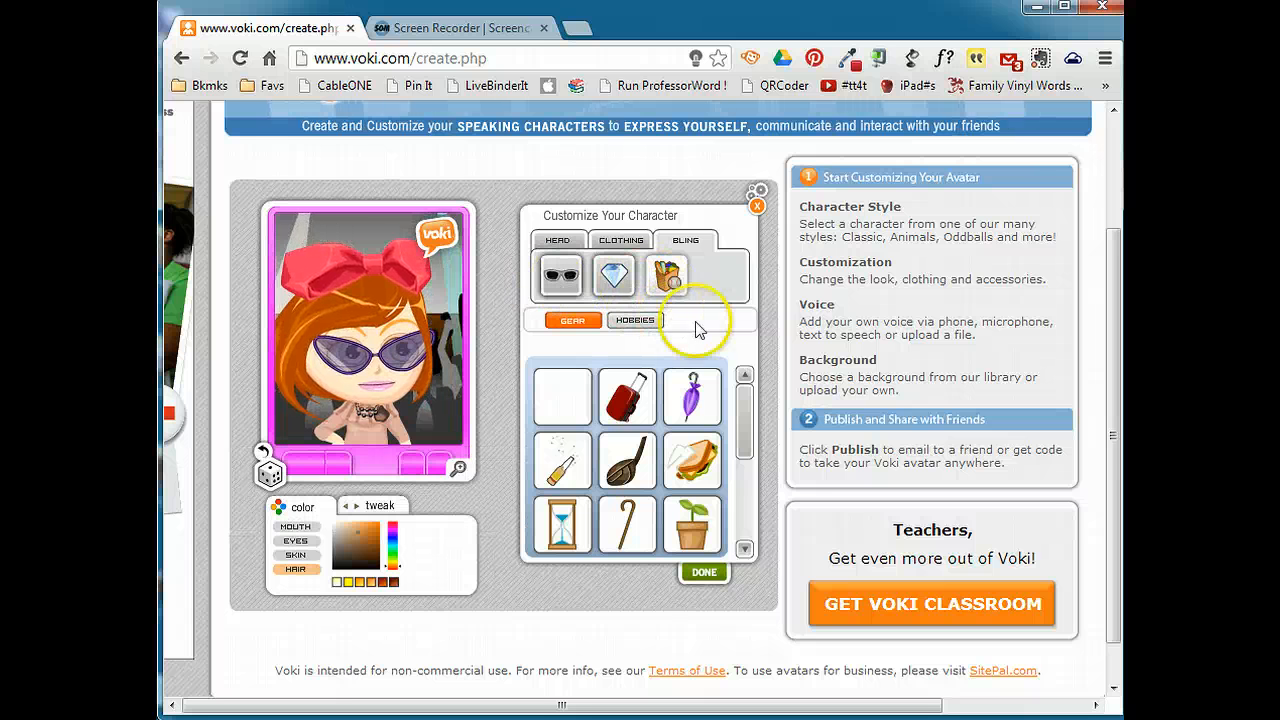
left_click(704, 574)
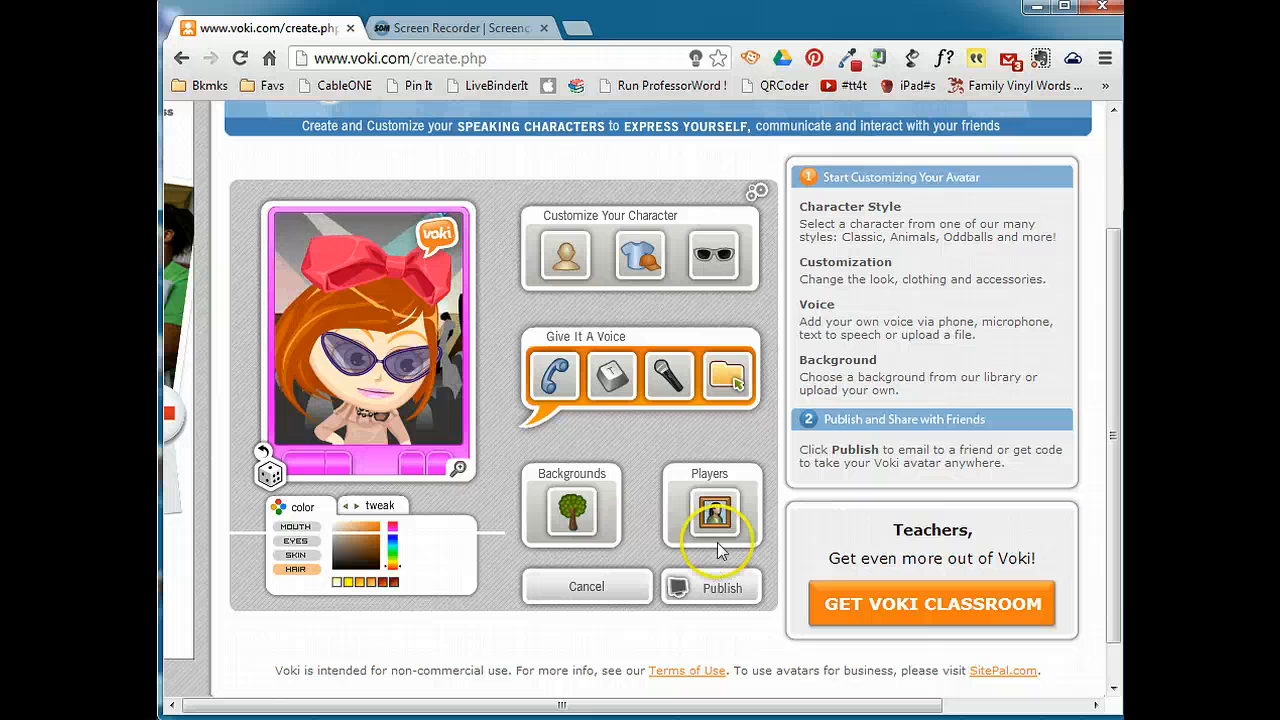
Browse the background categories and place the white house from the outdoors backgrounds behind the character.
left_click(571, 511)
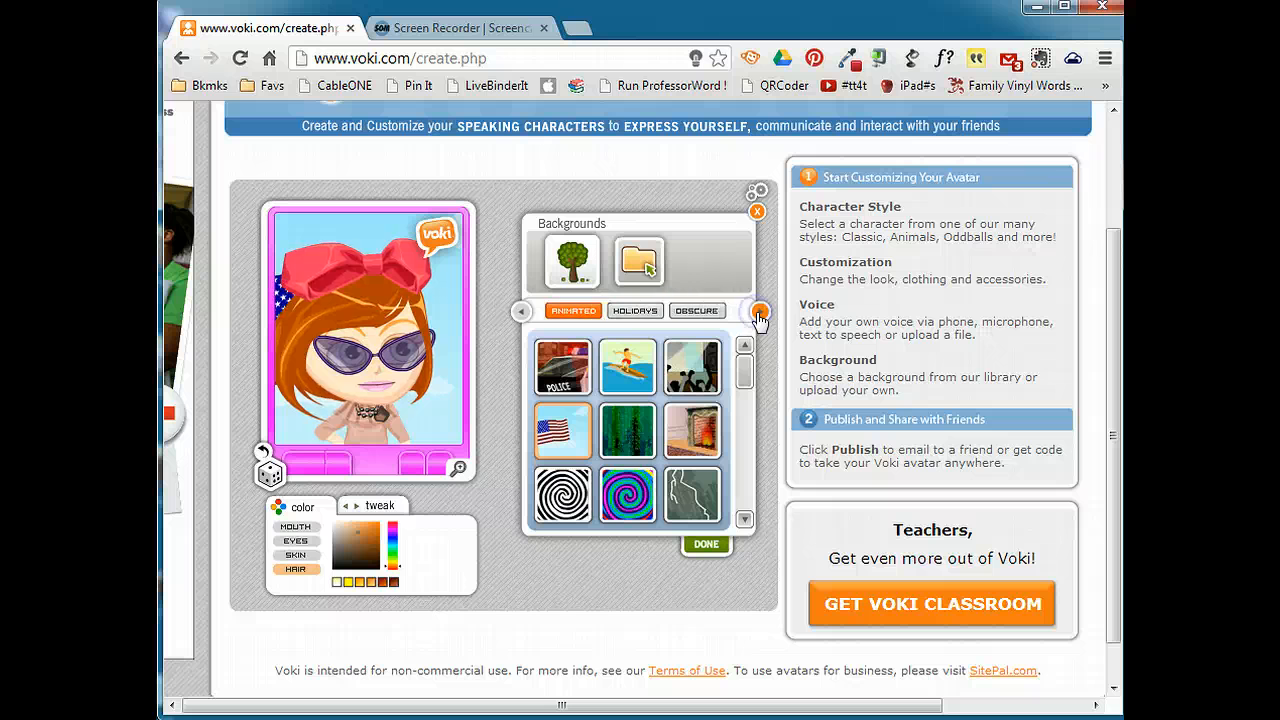
left_click(759, 312)
left_click(644, 311)
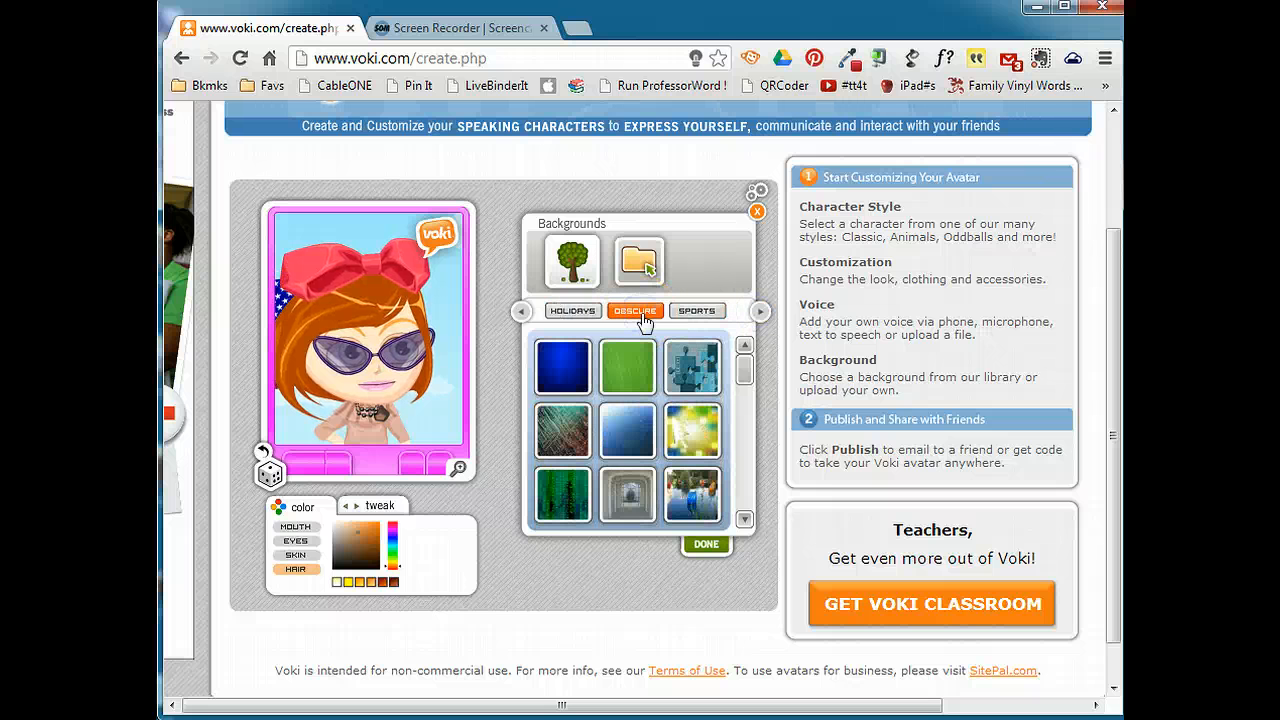
left_click(700, 314)
left_click(759, 312)
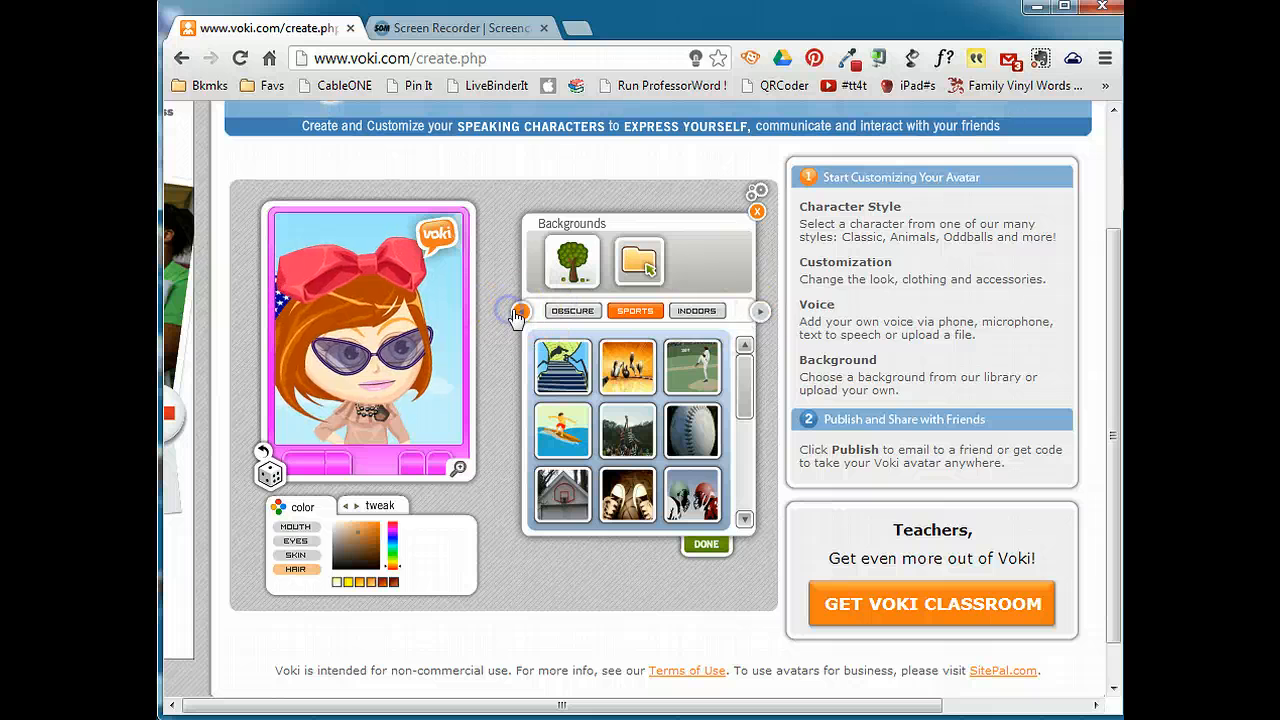
left_click(759, 312)
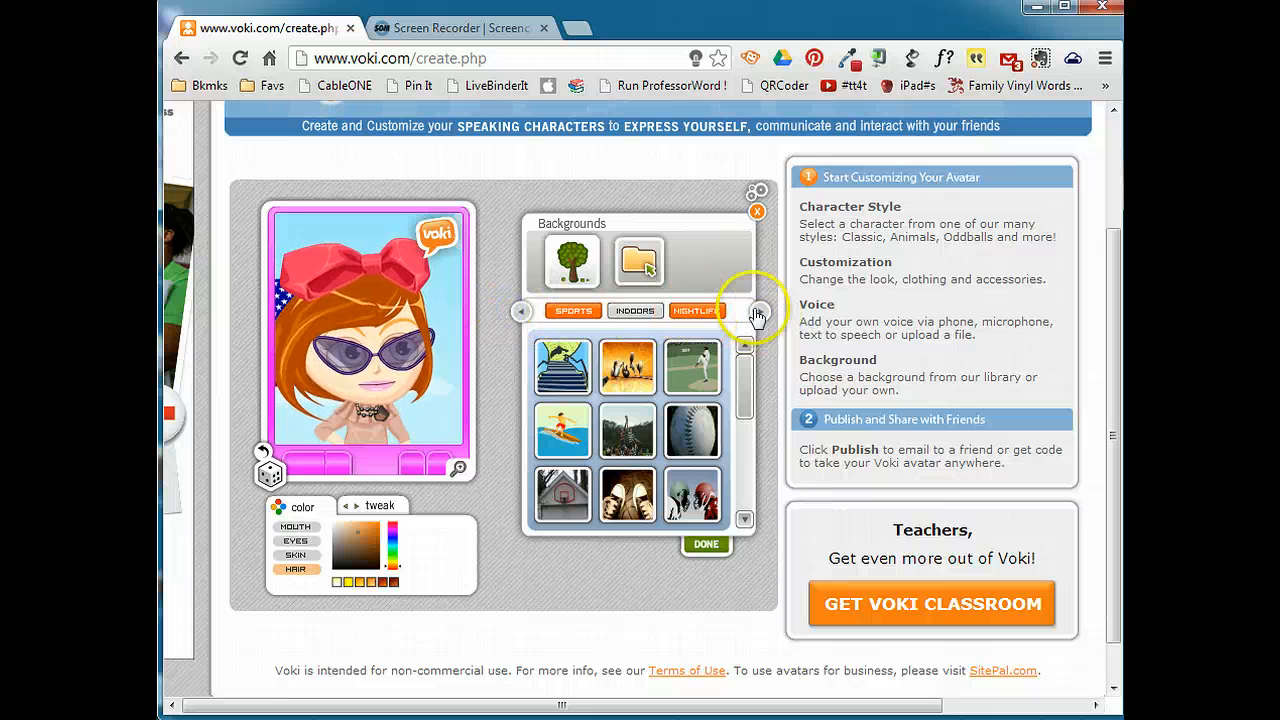
left_click(724, 316)
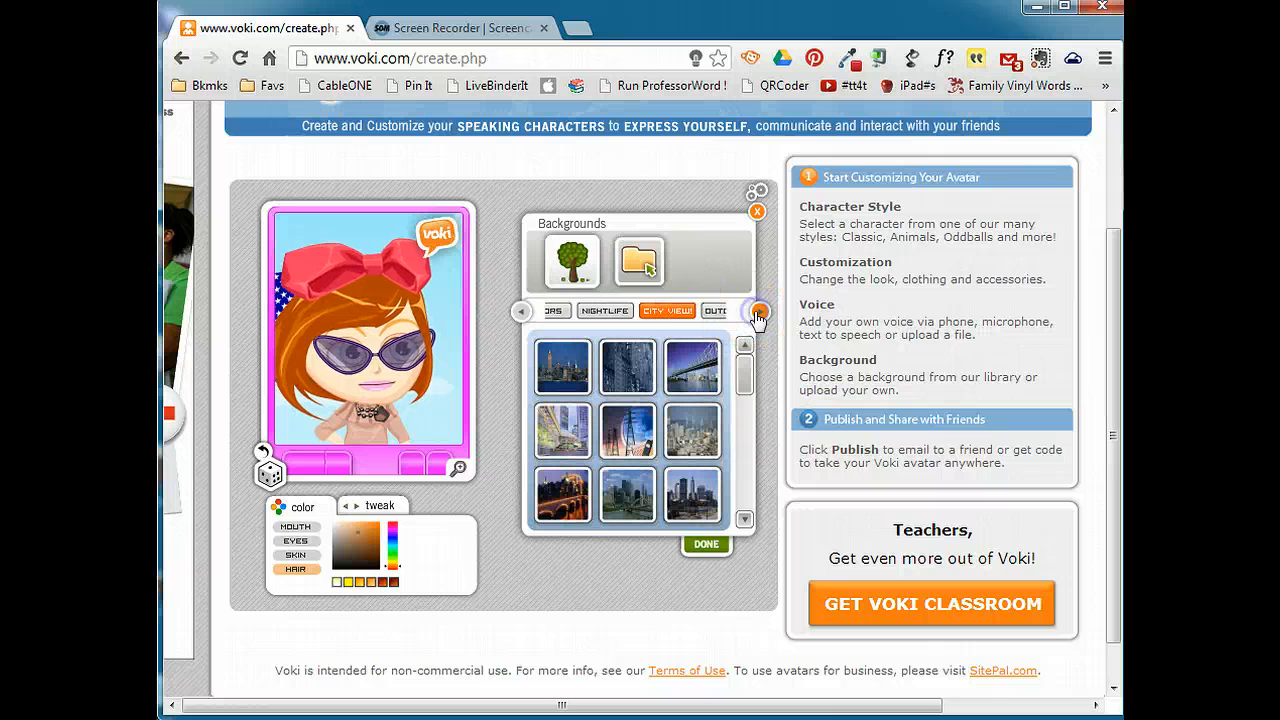
left_click(697, 310)
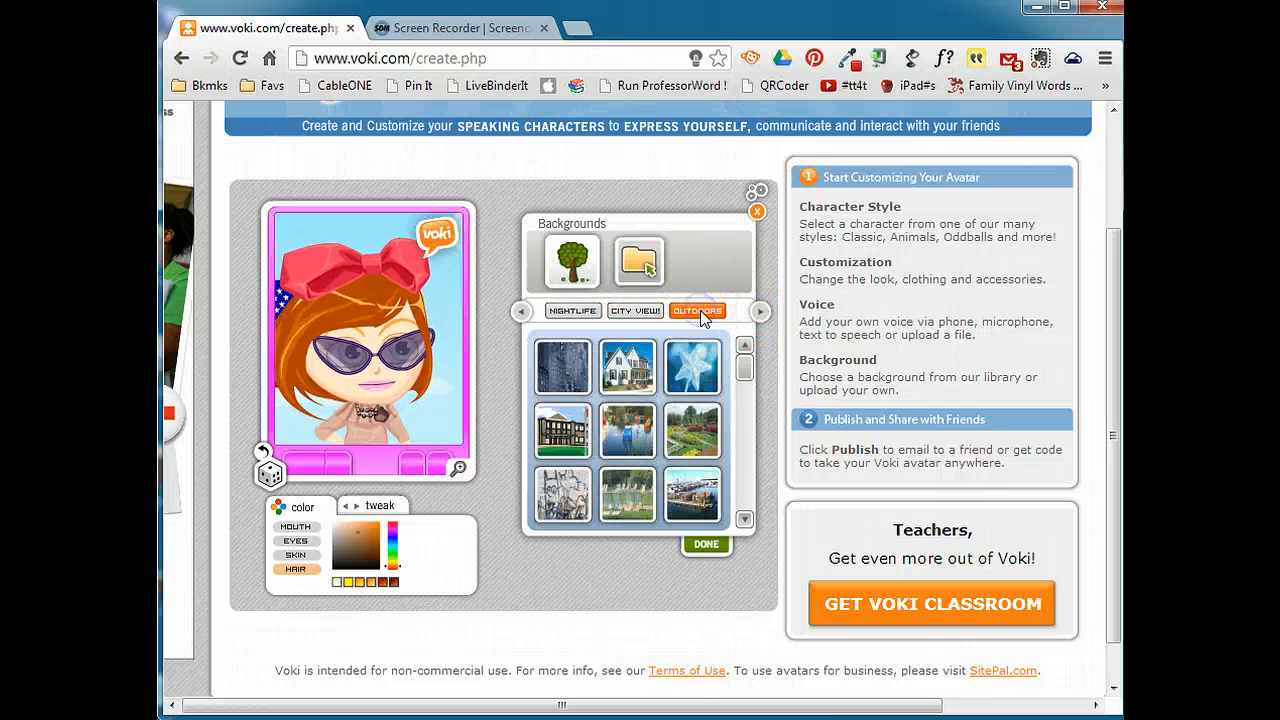
left_click(638, 268)
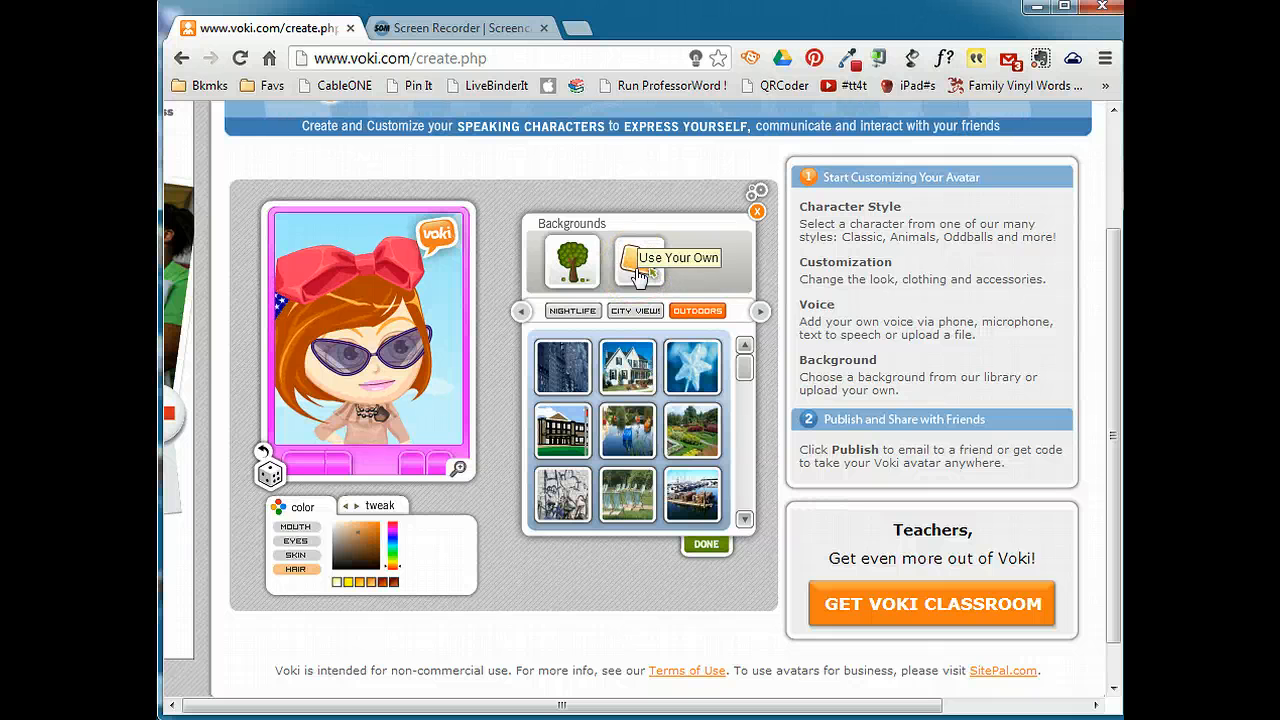
left_click(636, 370)
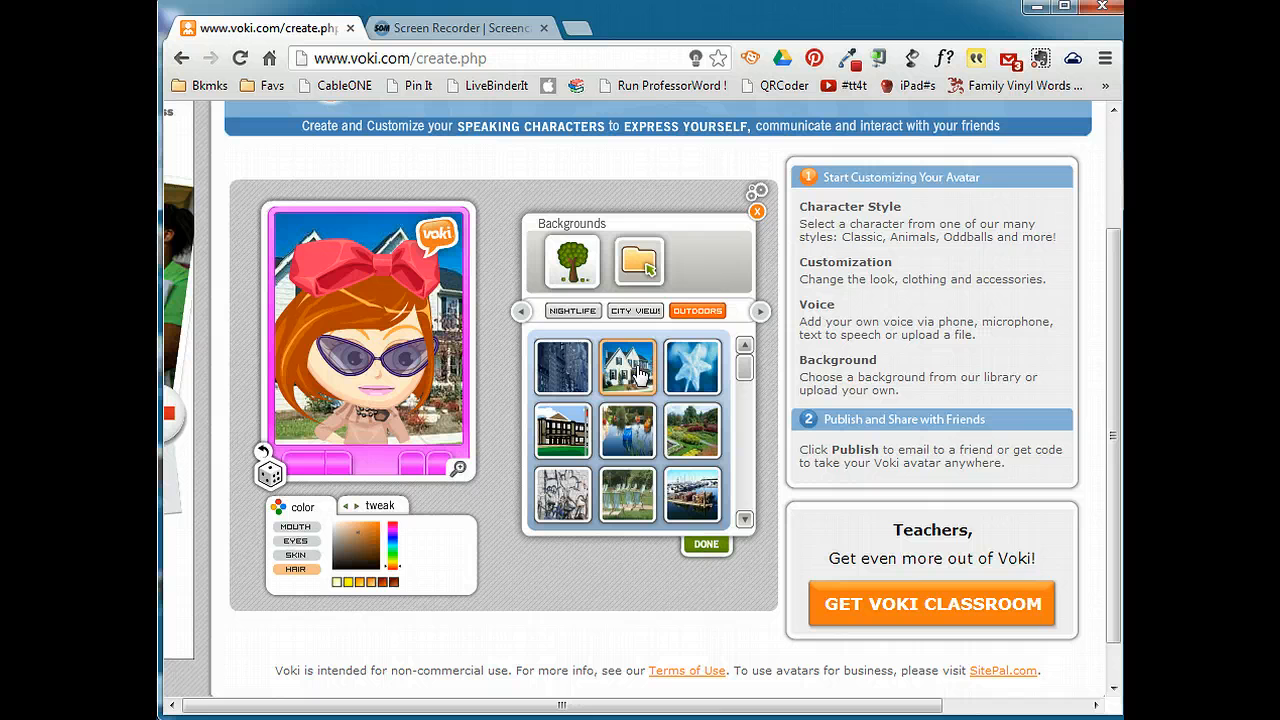
left_click(706, 544)
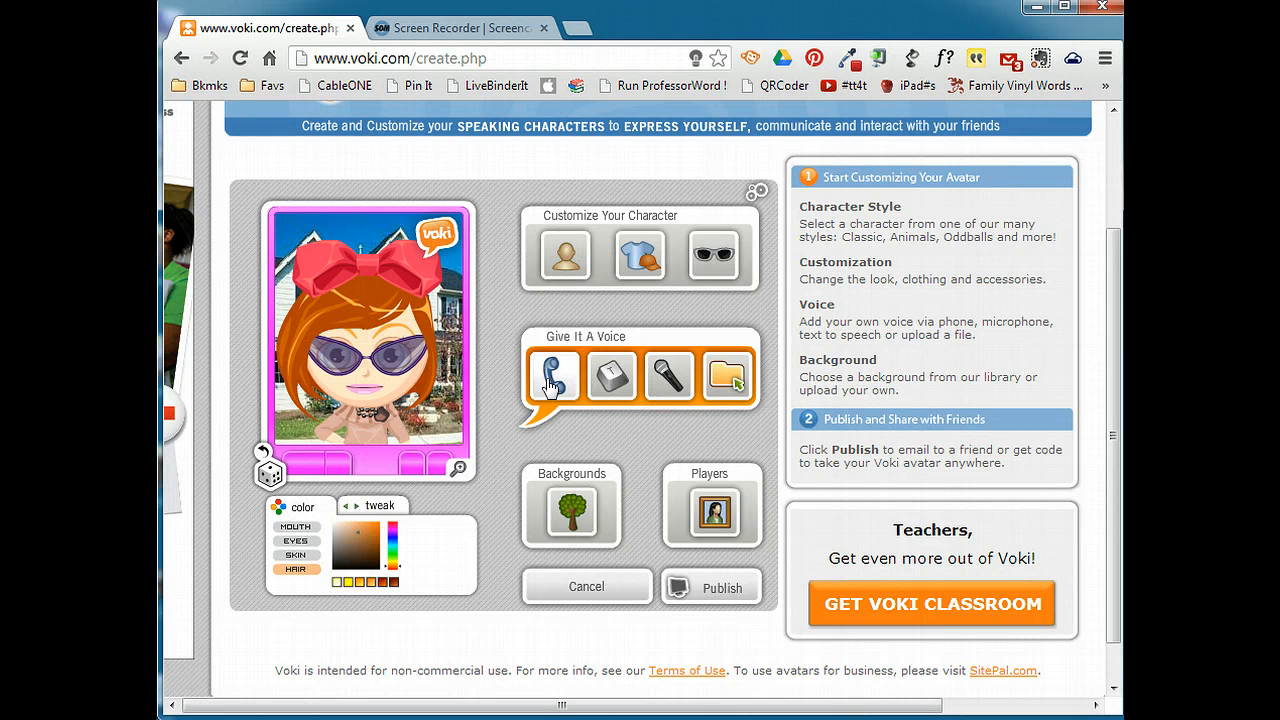
Add the text-to-speech message "Welcome to 5th grade" as the character's voice and preview it.
left_click(608, 378)
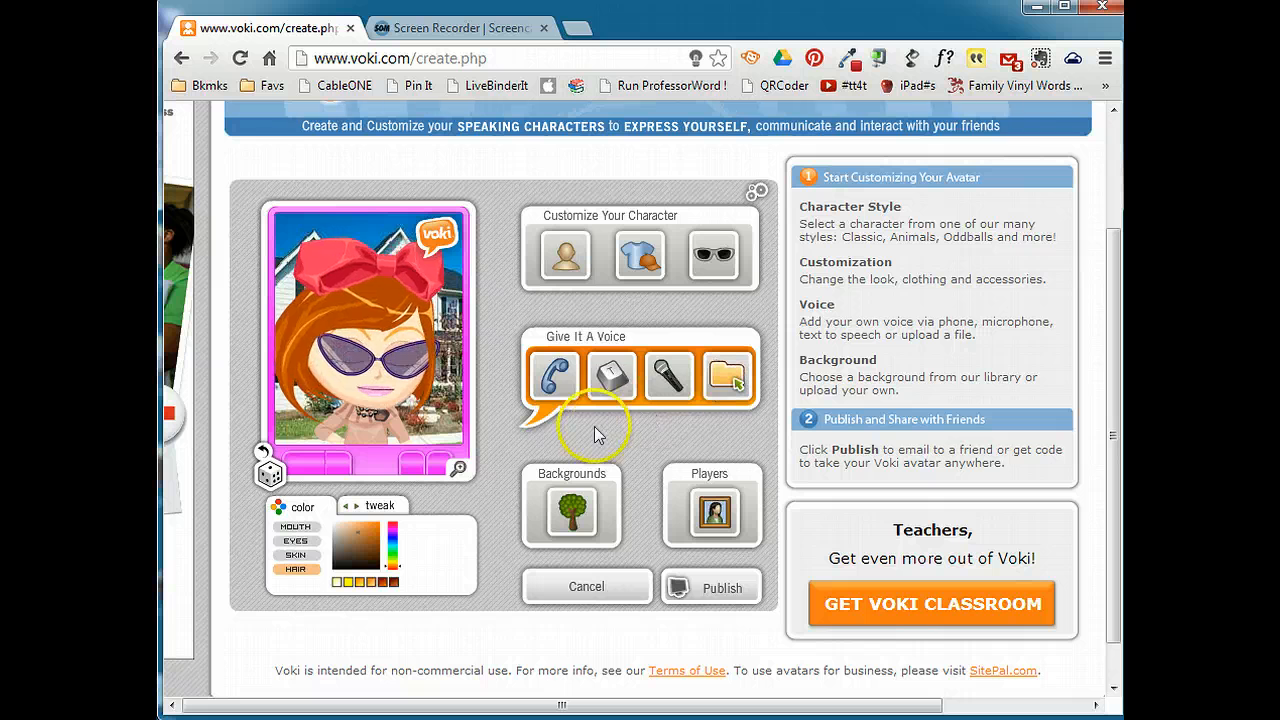
left_click(608, 380)
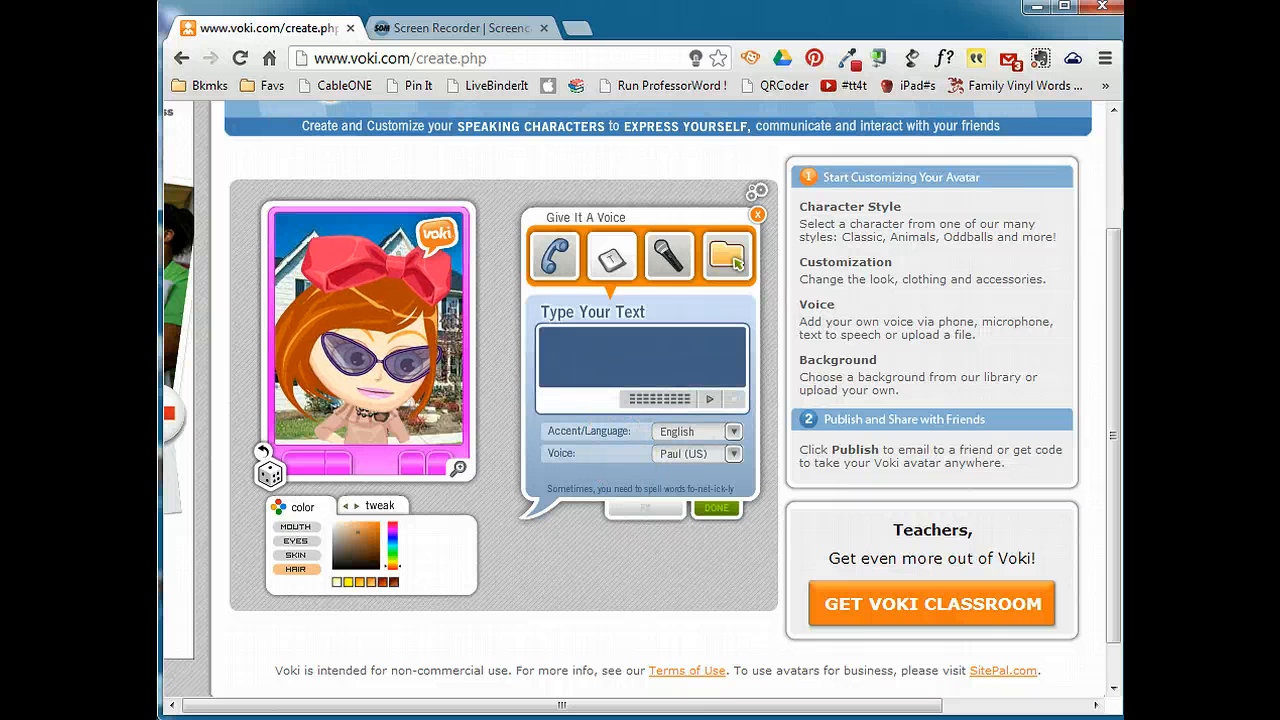
type("Welcome to 5th grade")
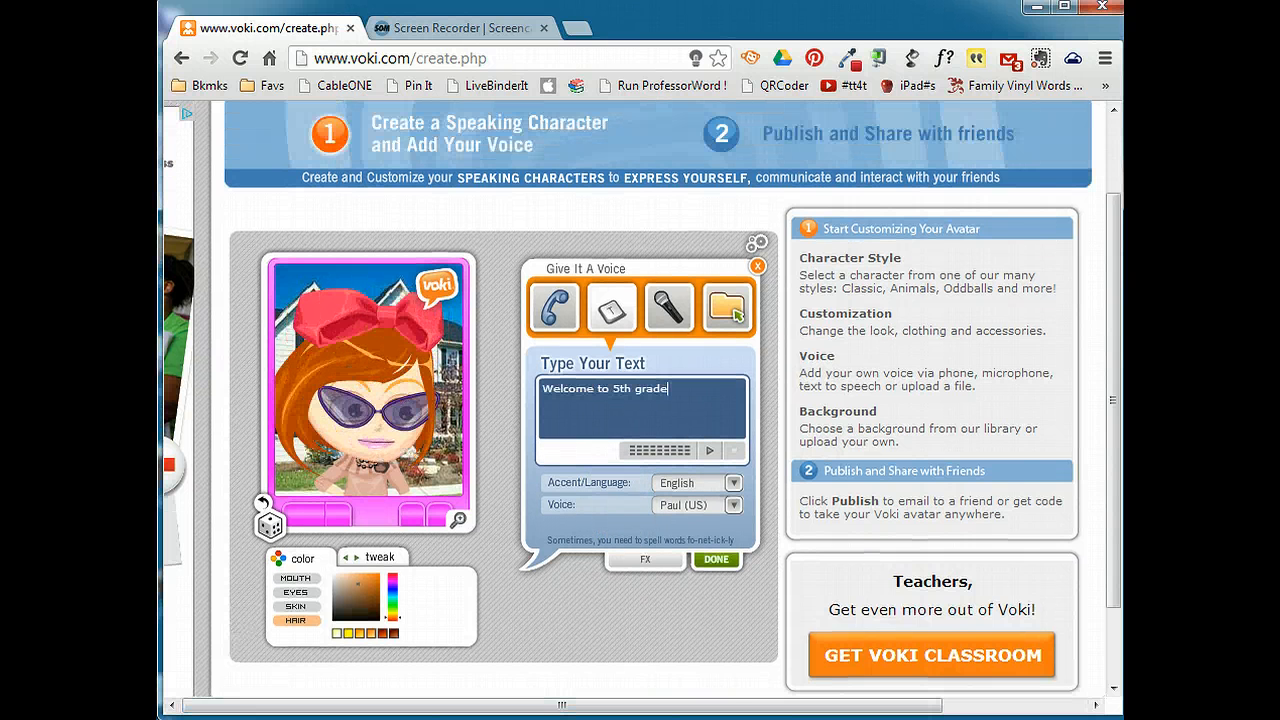
left_click(708, 452)
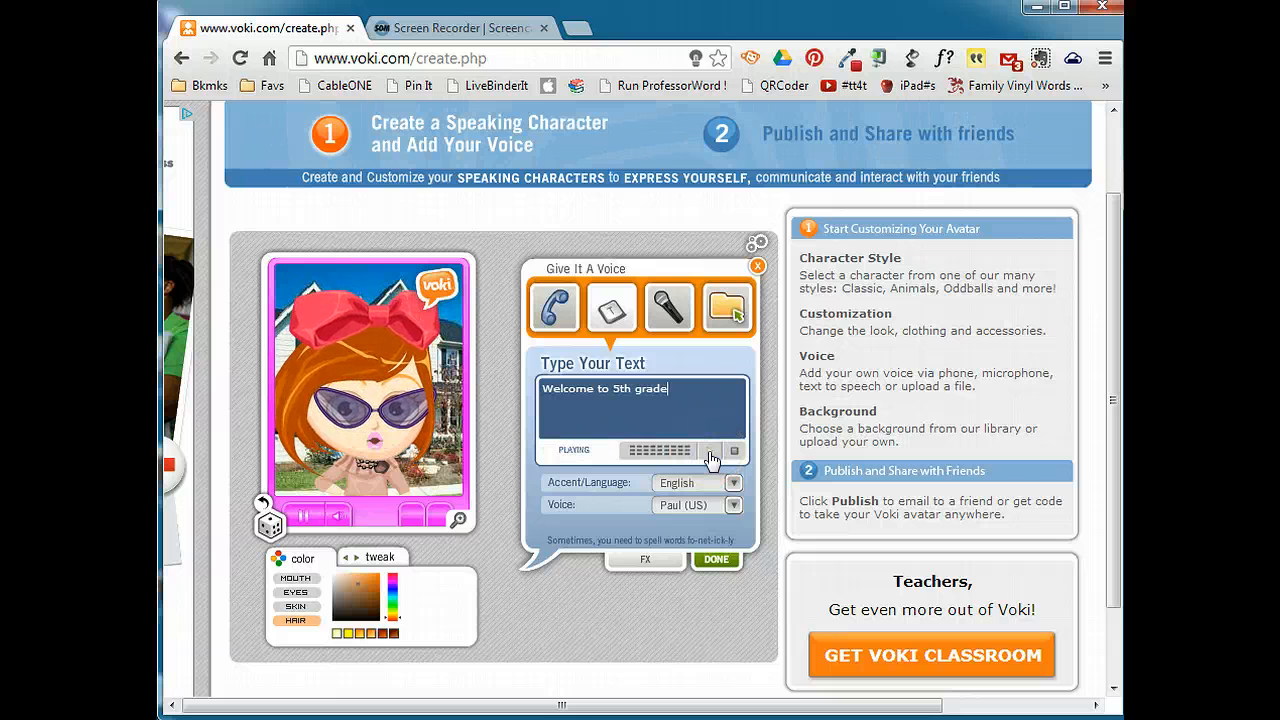
left_click(710, 455)
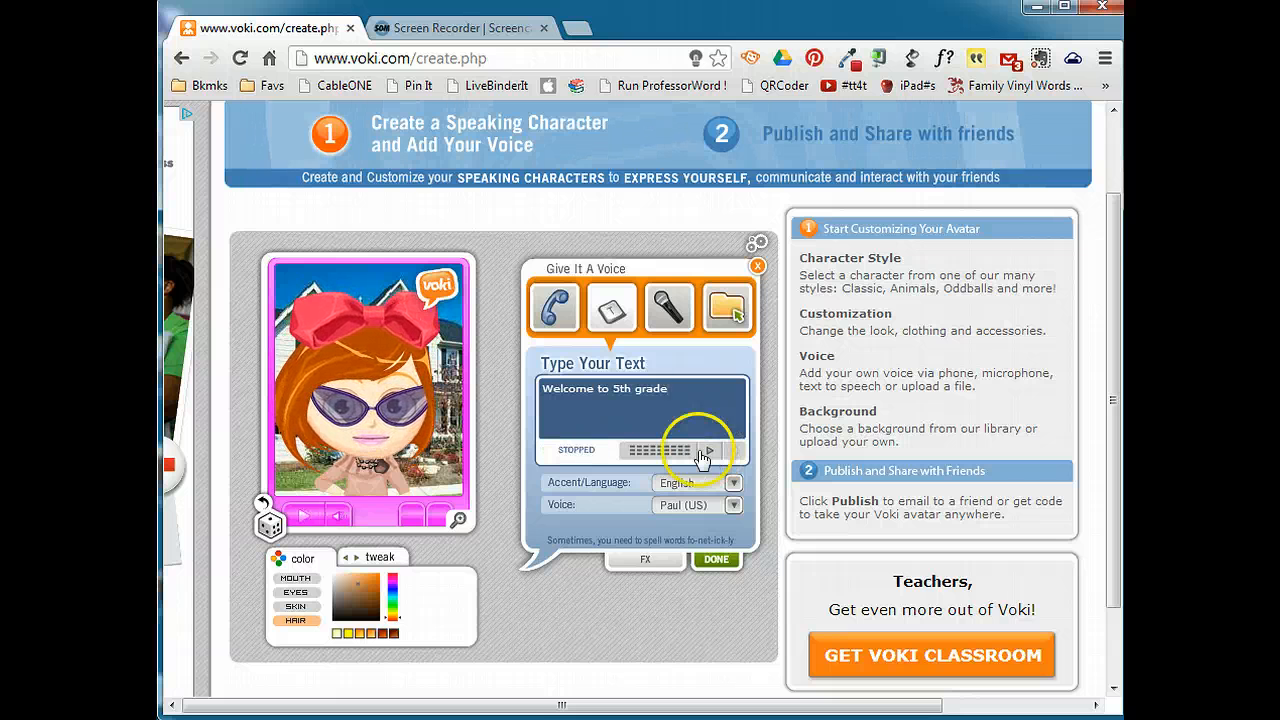
left_click(616, 408)
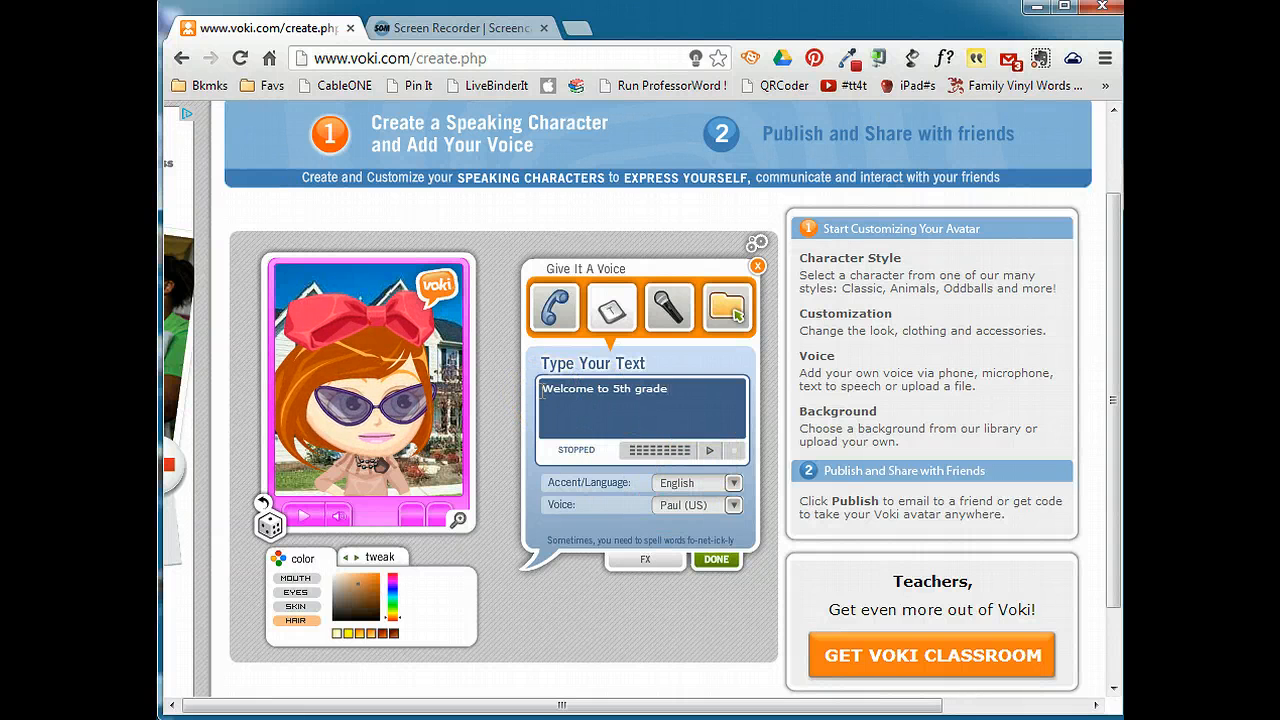
left_click(645, 394)
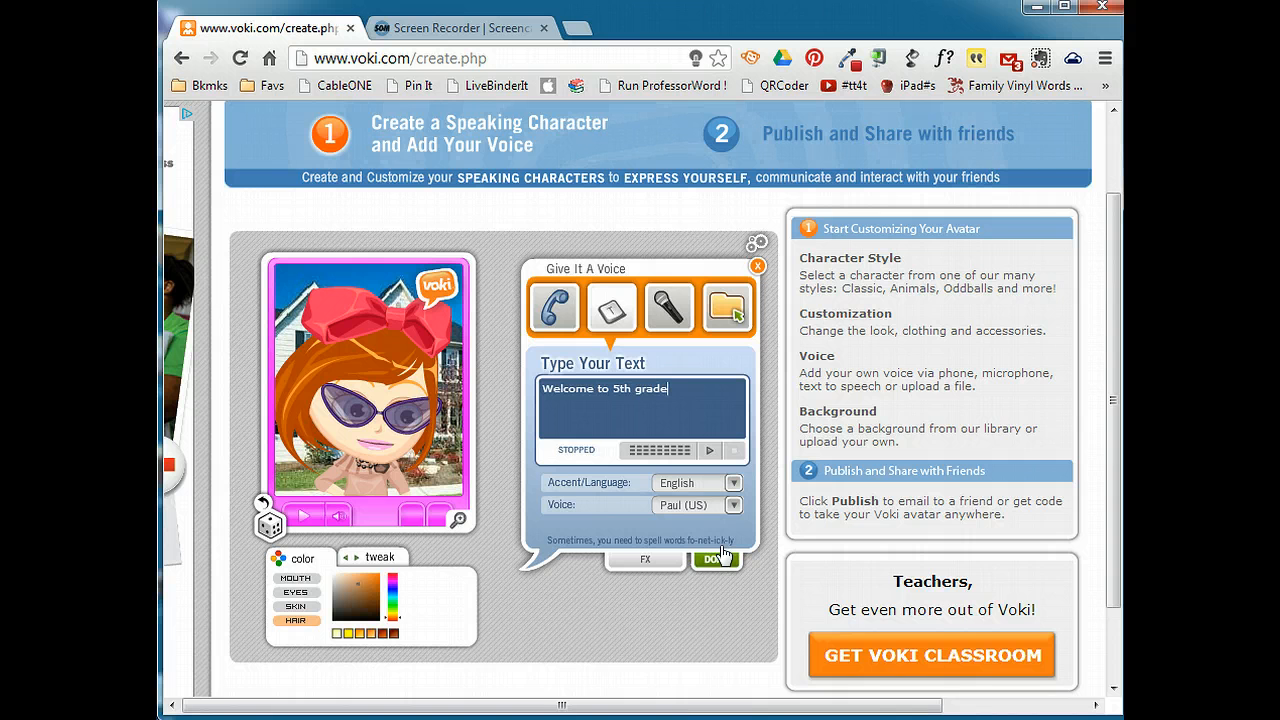
Switch the speaking voice to Emily (UK), preview the message and finish the voice settings.
left_click(622, 480)
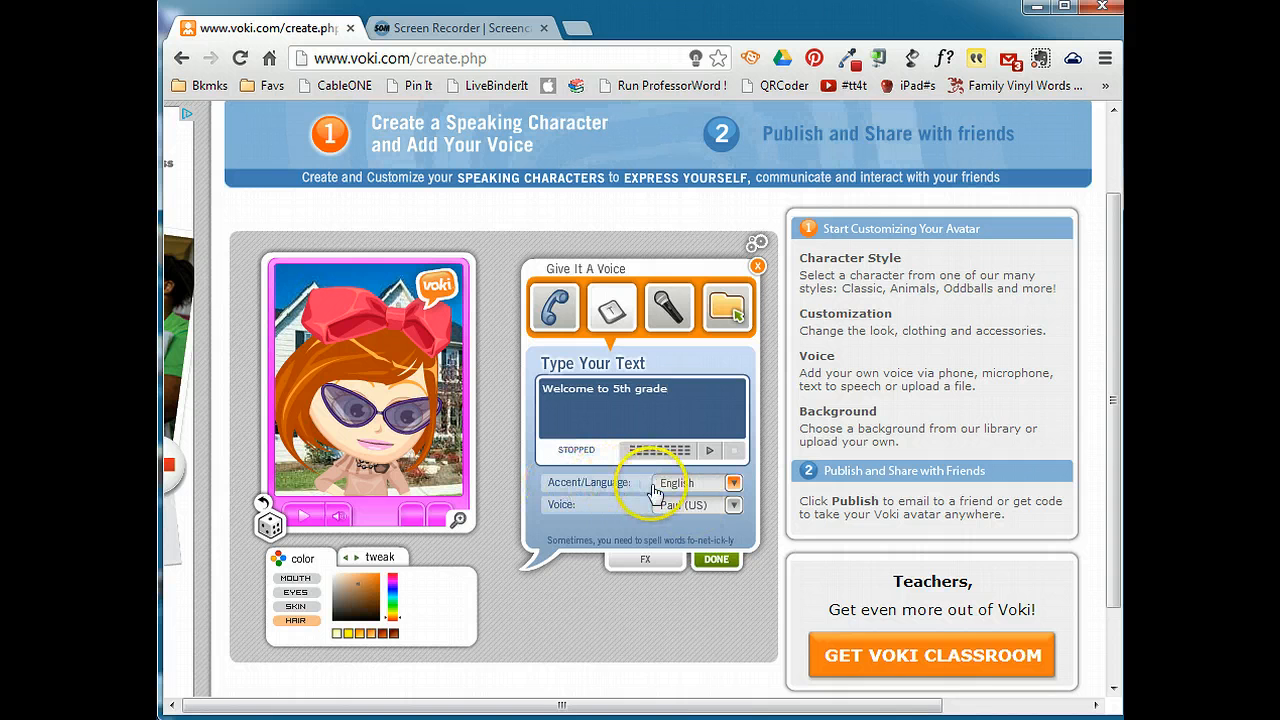
left_click(734, 506)
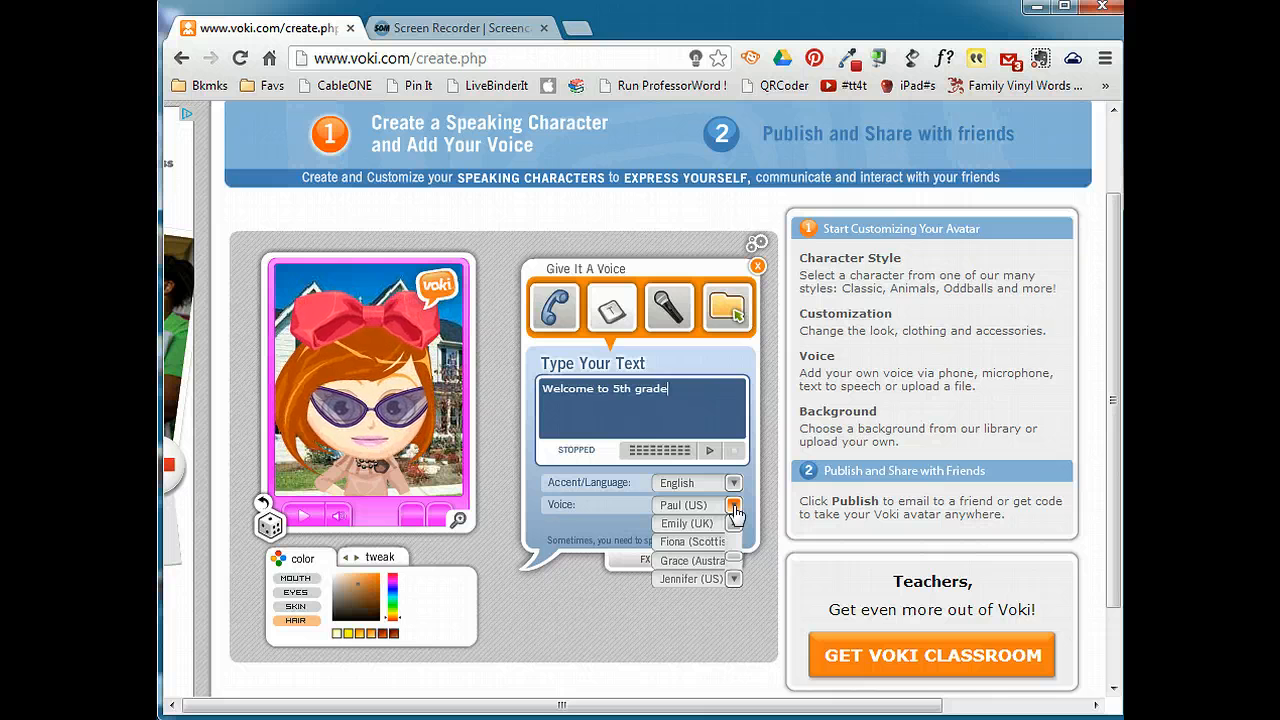
left_click(706, 524)
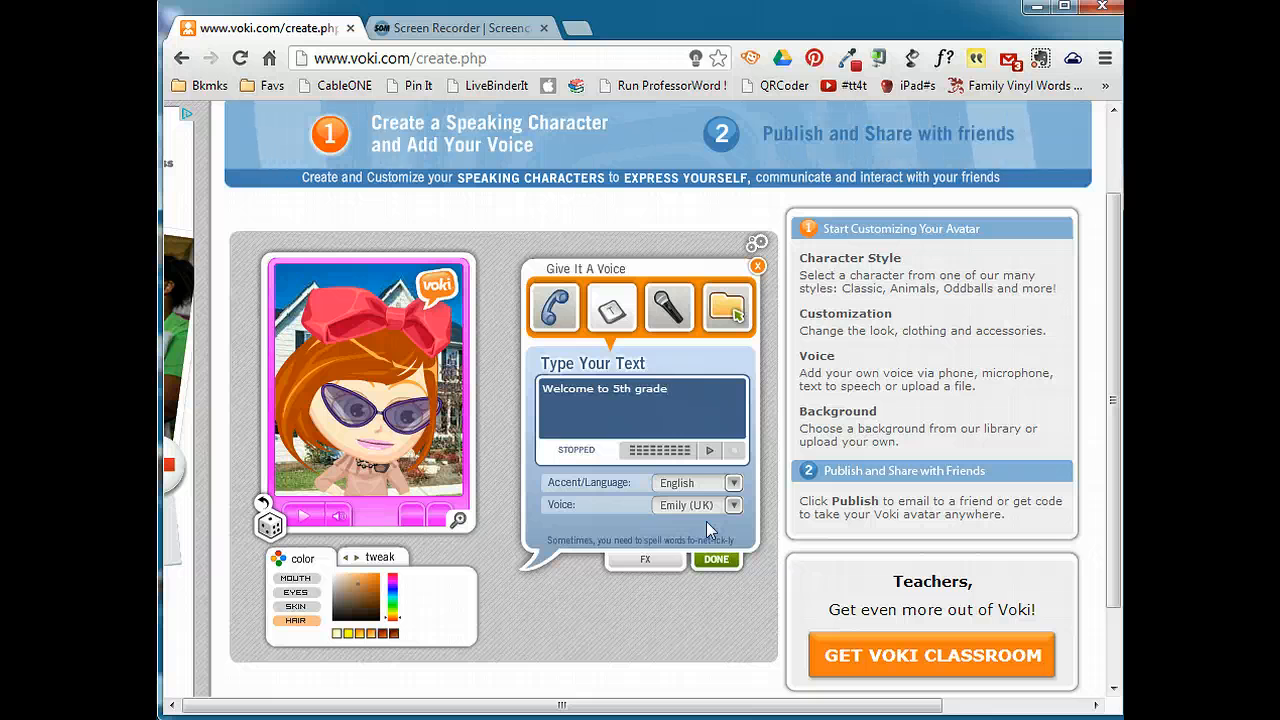
left_click(708, 451)
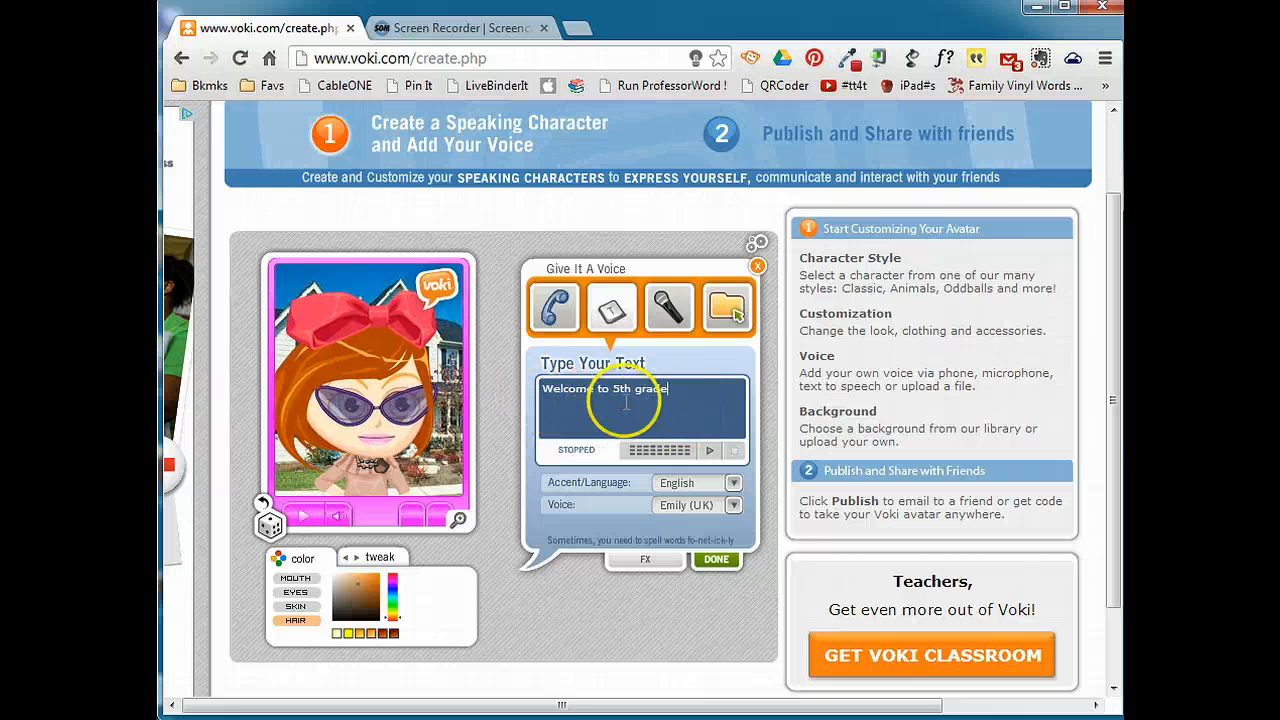
left_click(712, 560)
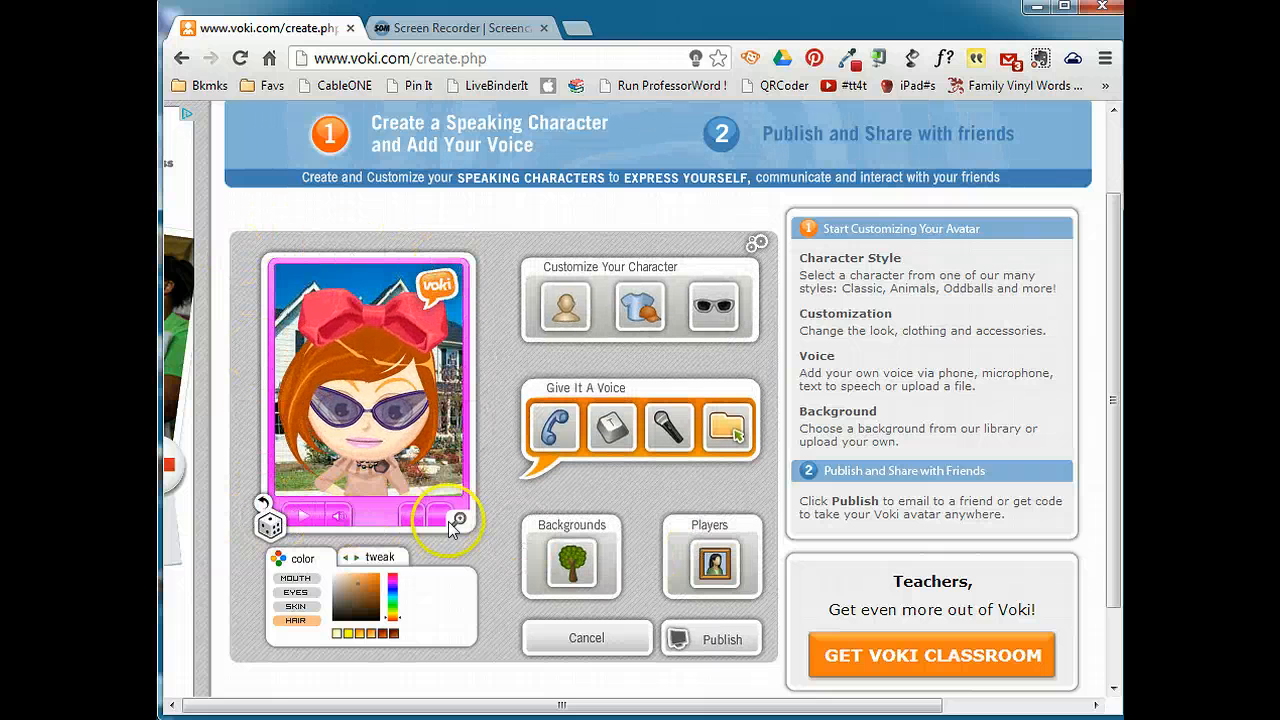
Change the player frame around the character to the light blue theme.
left_click(709, 572)
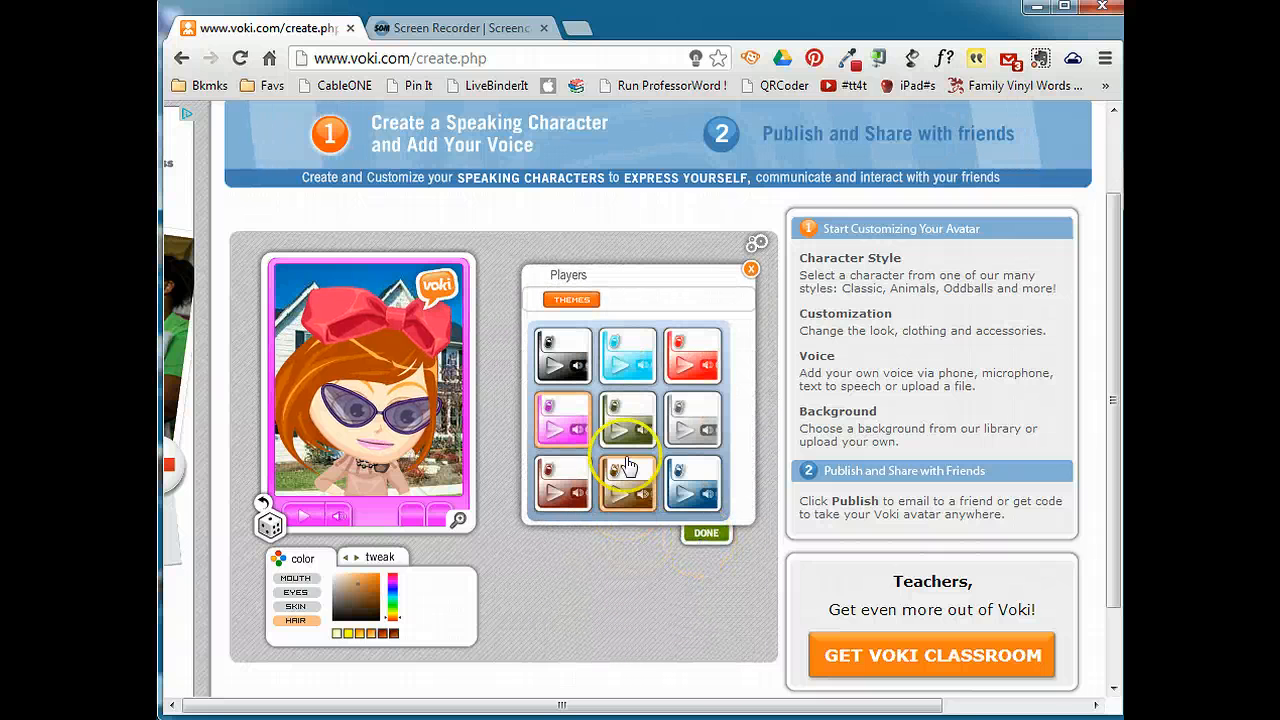
left_click(646, 362)
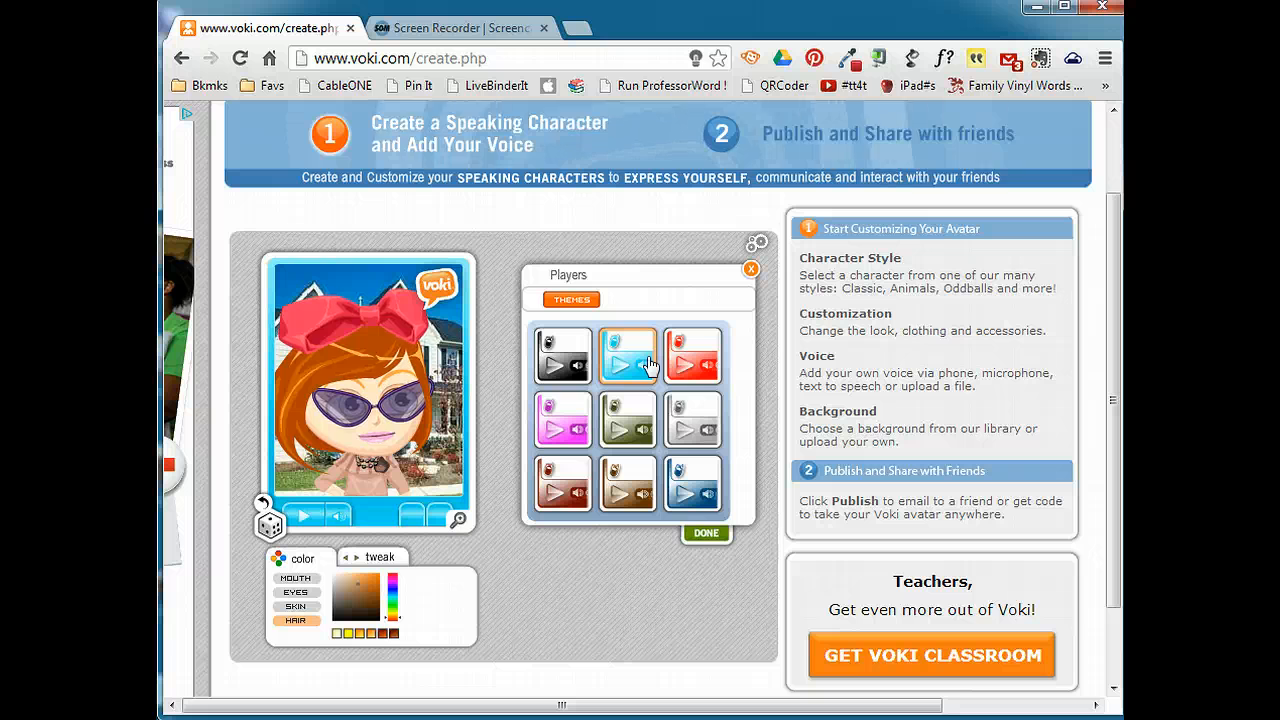
left_click(706, 532)
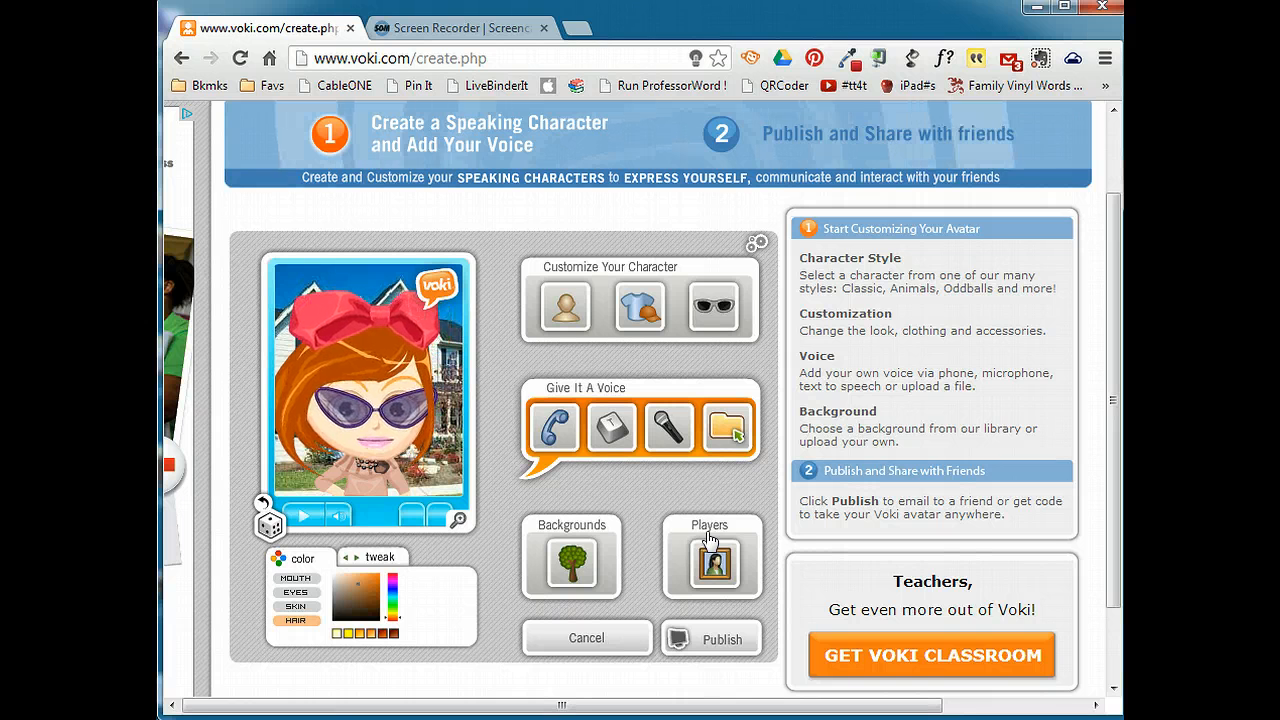
Publish the avatar, saving the scene under the title "Practic3", and dismiss the save message.
left_click(710, 641)
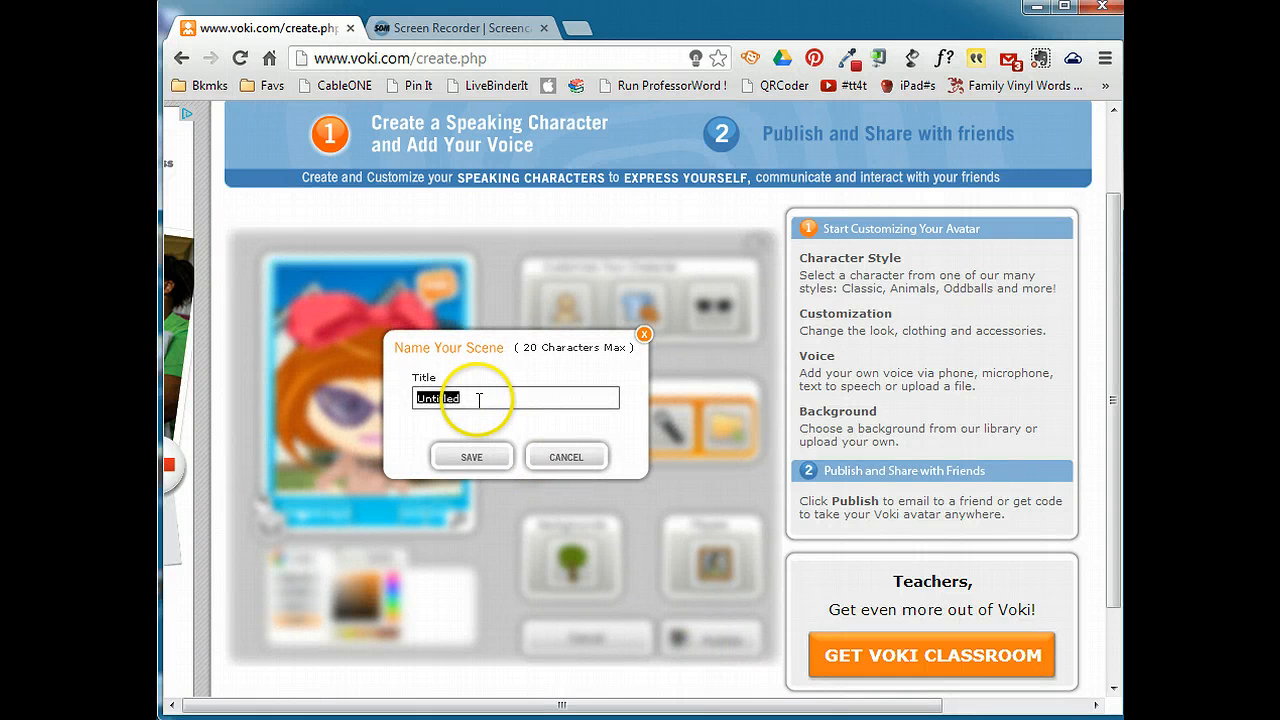
type("Practic3")
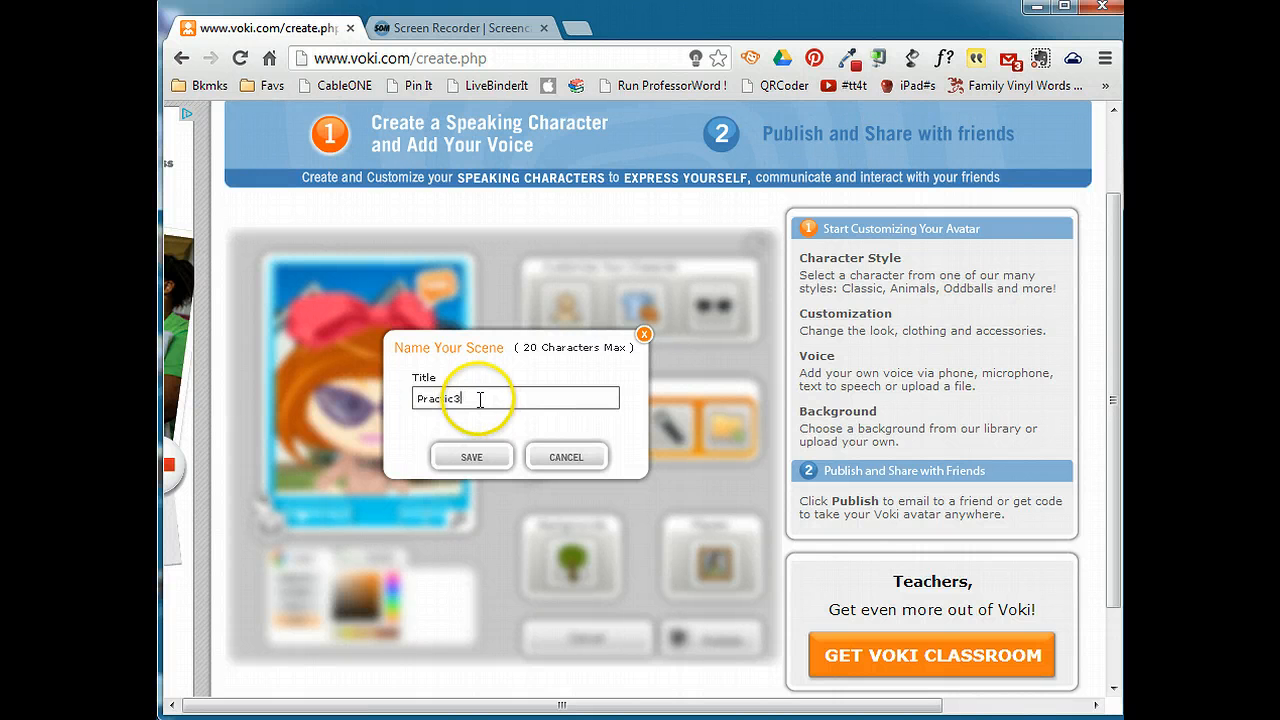
left_click(484, 458)
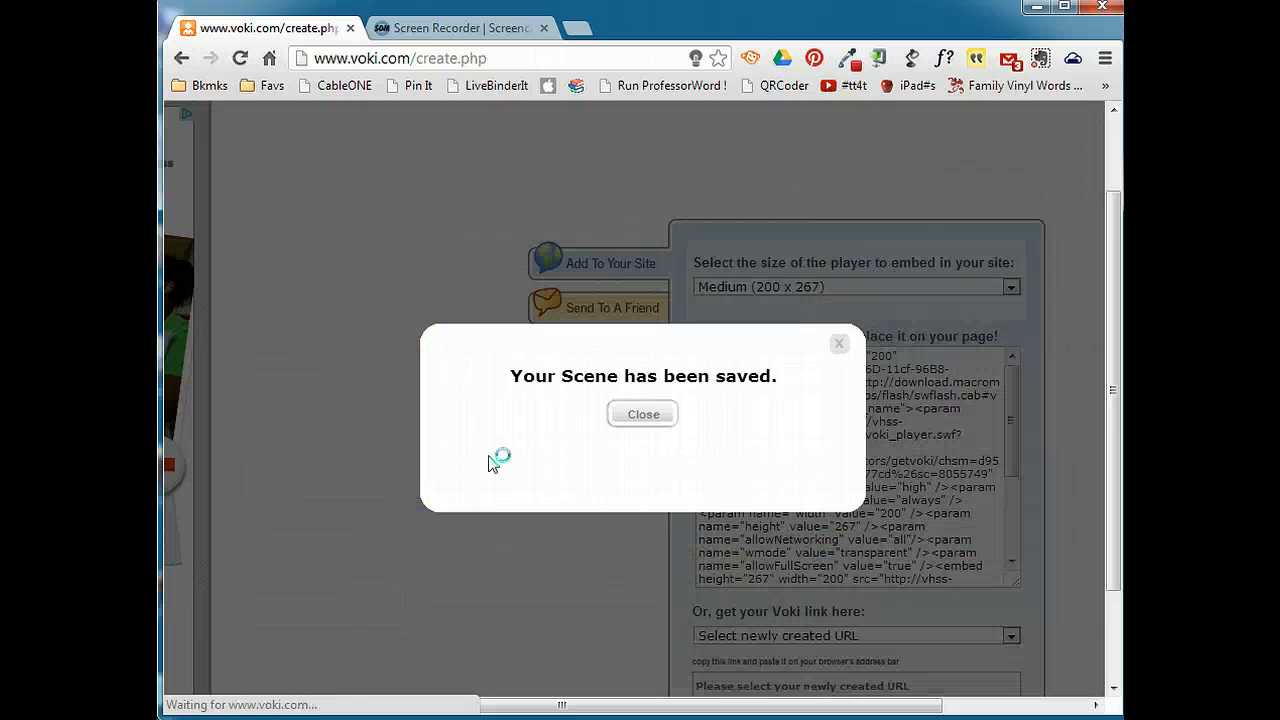
left_click(645, 418)
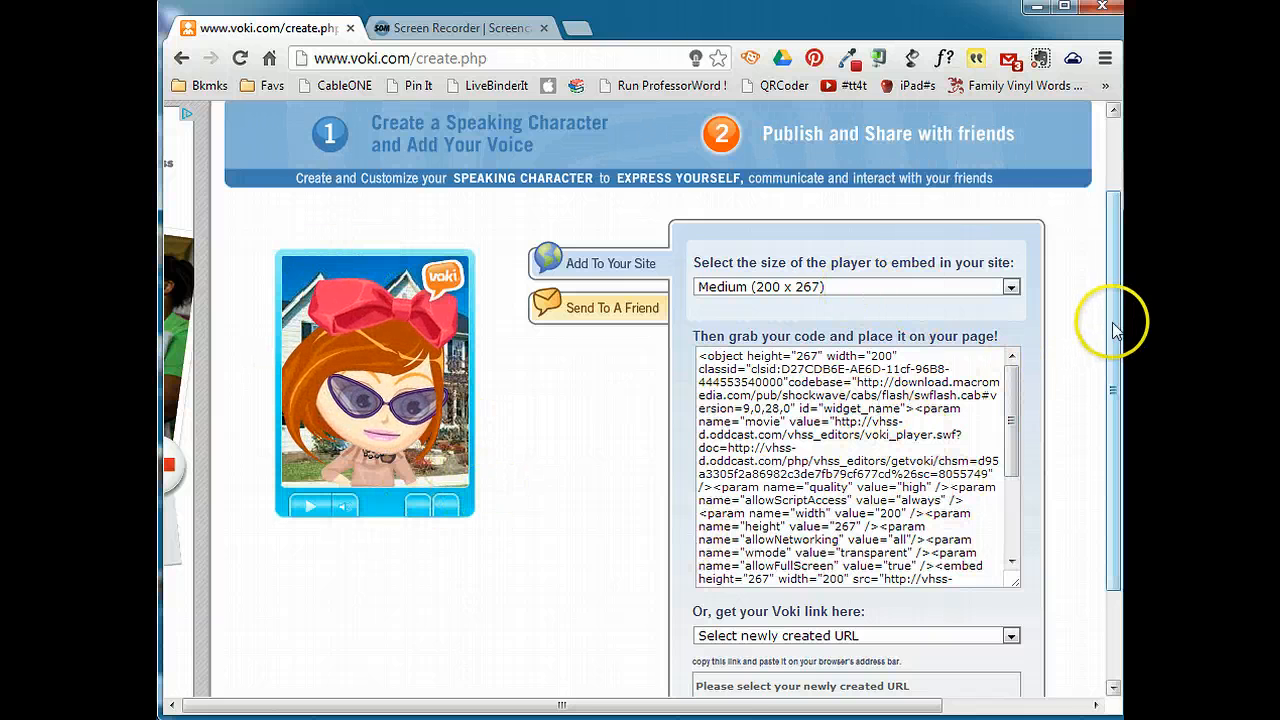
Generate the Standard Voki link for sharing and set the embedded player size to Large (300 x 400).
left_click_drag(1115, 330, 1118, 403)
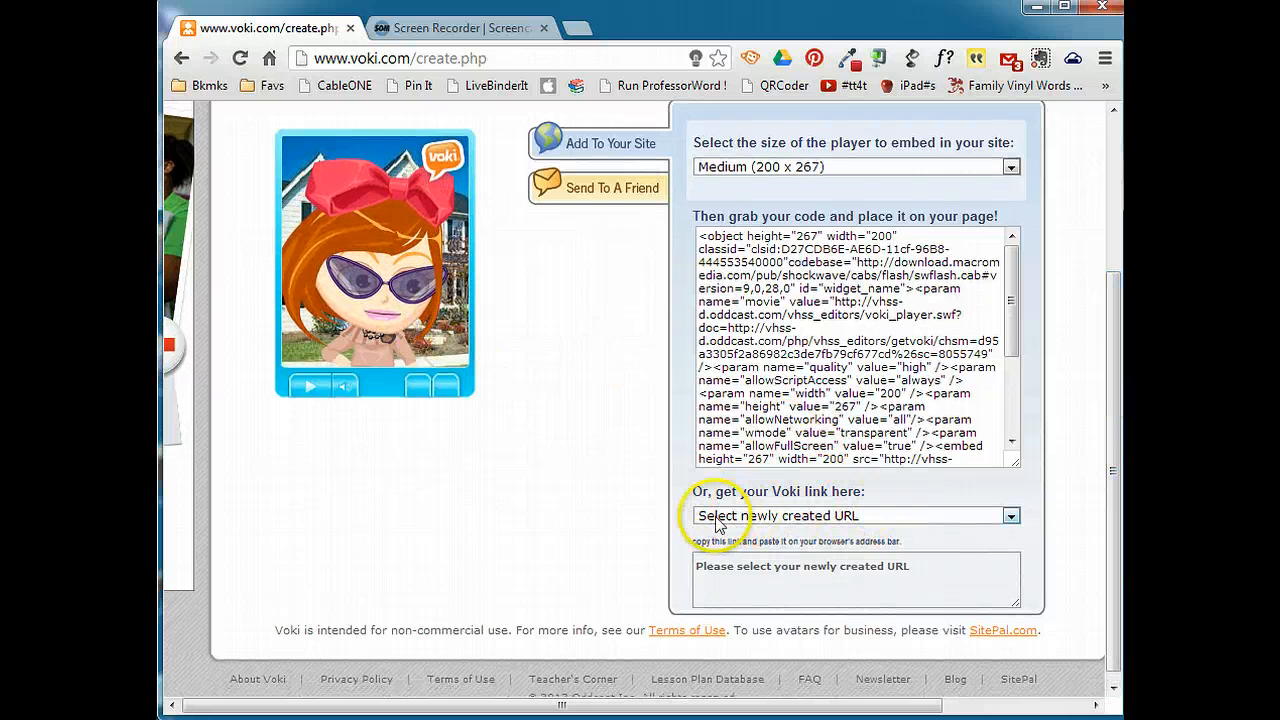
left_click(866, 517)
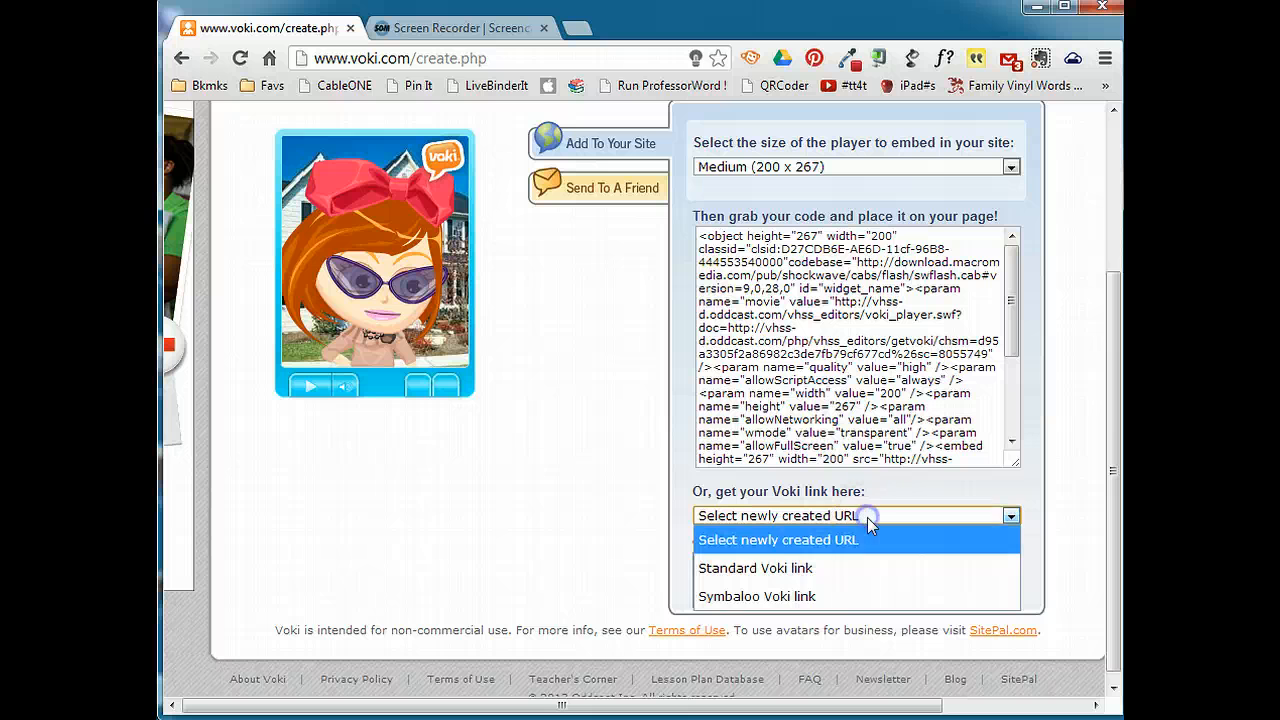
left_click(785, 567)
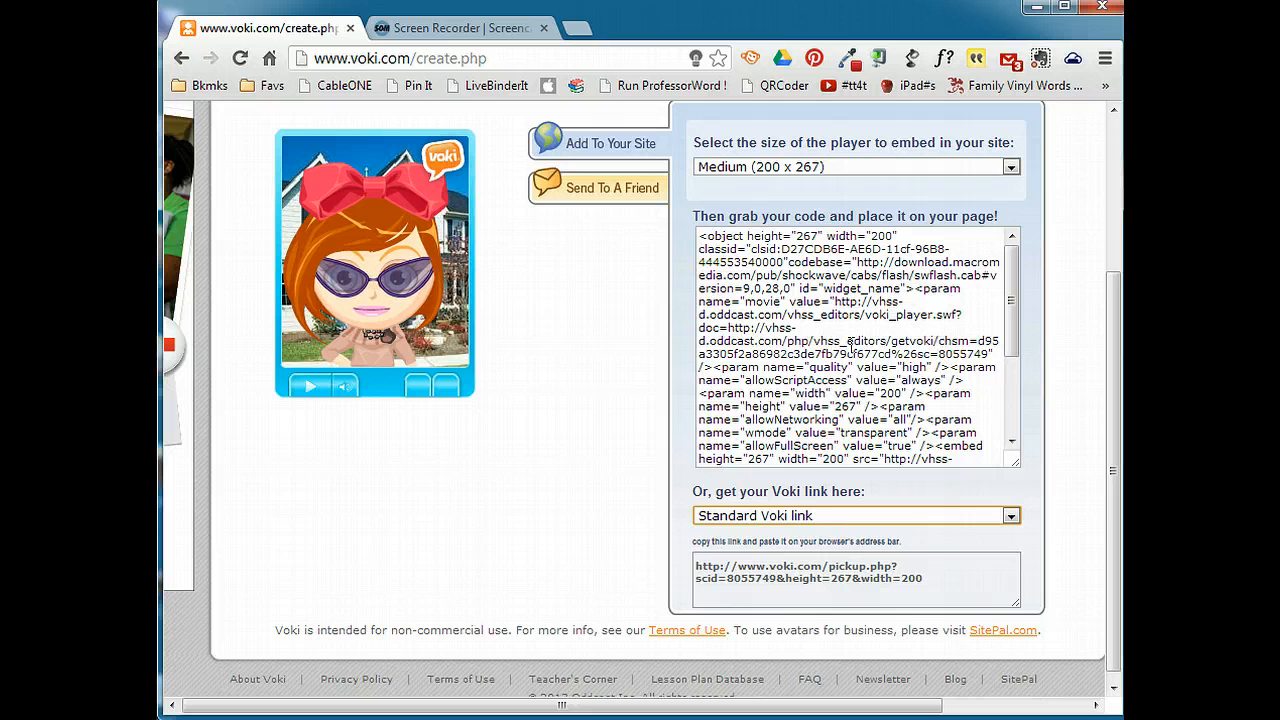
left_click(913, 170)
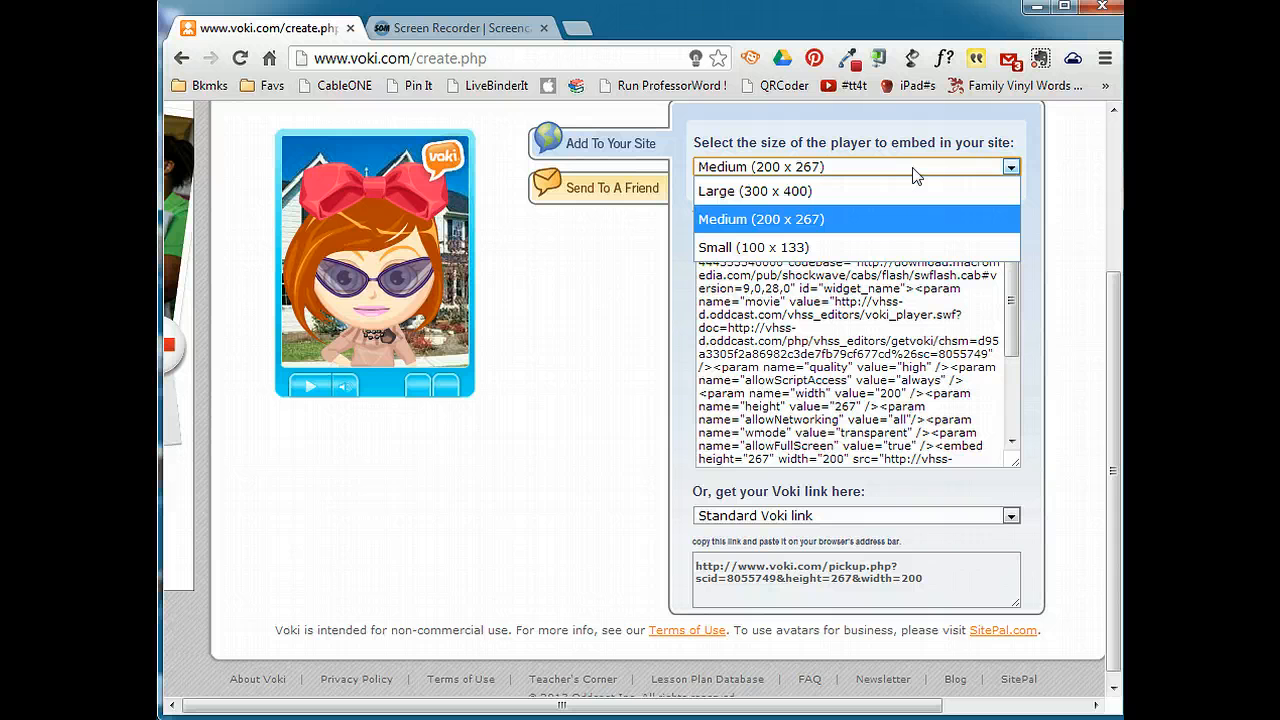
left_click(892, 191)
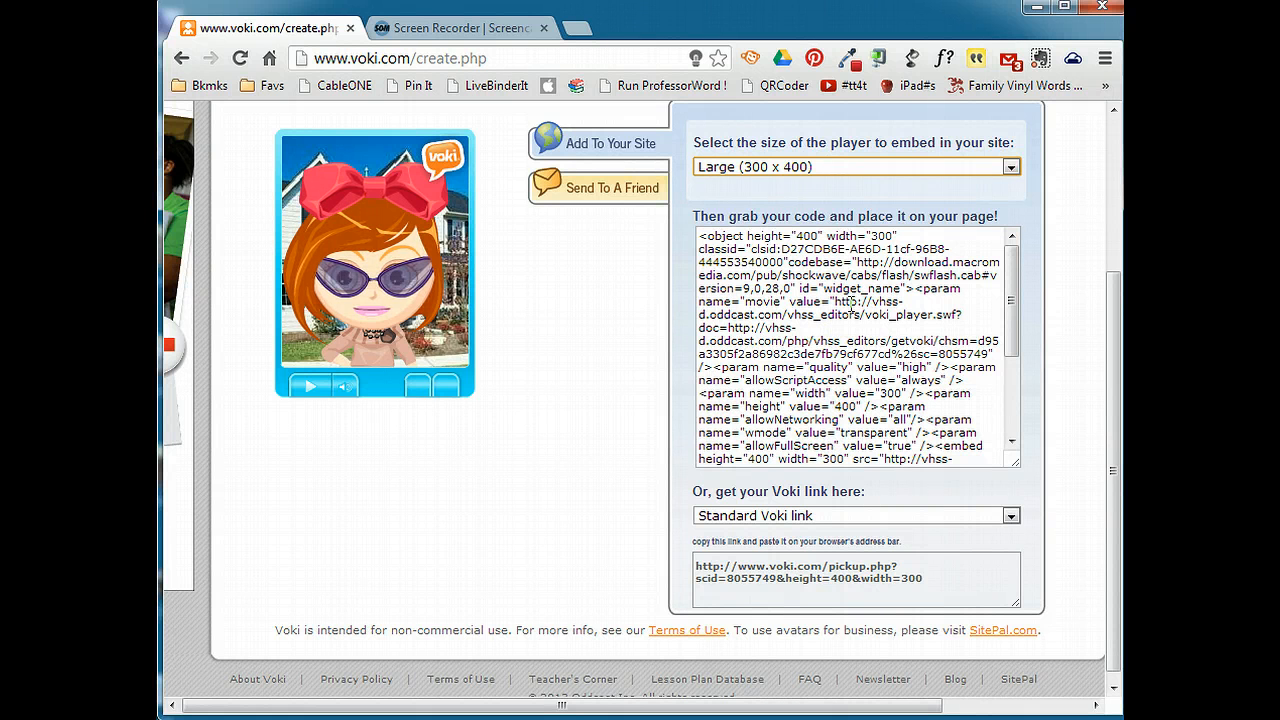
Open the My Voki page and look at the saved Practic3 avatar and its management options.
scroll(851, 303, "up", 3)
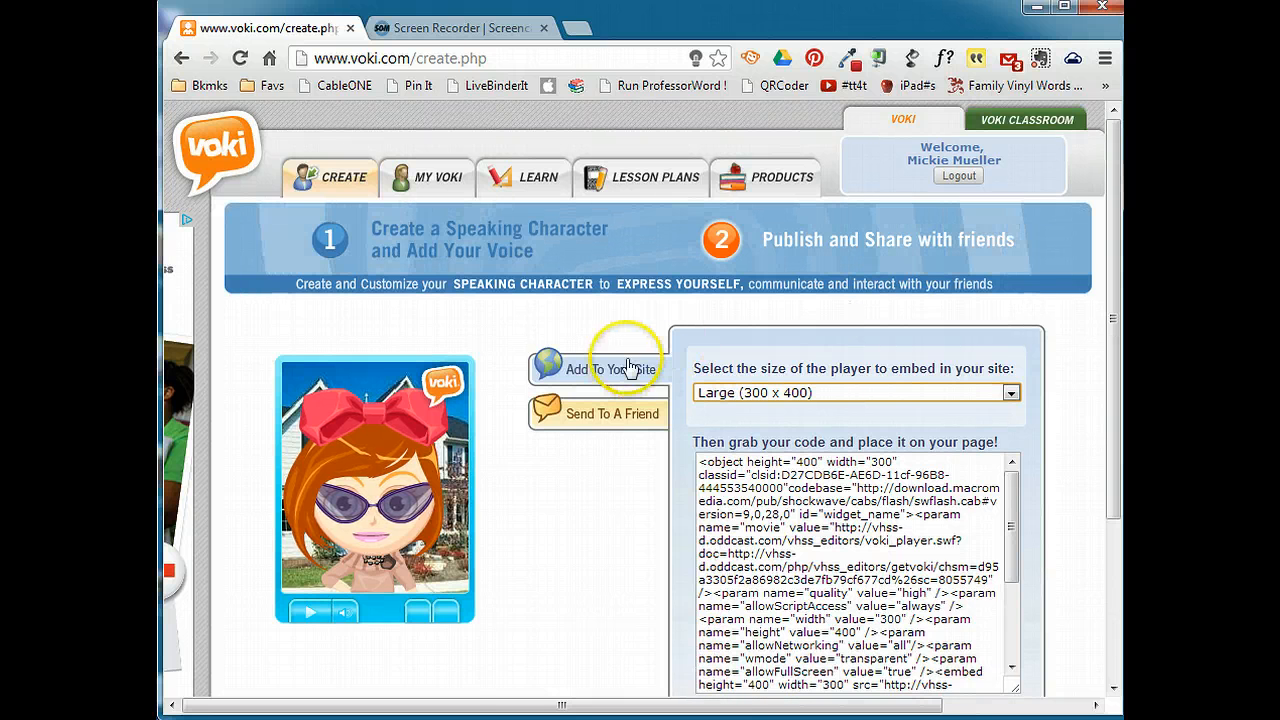
left_click(435, 183)
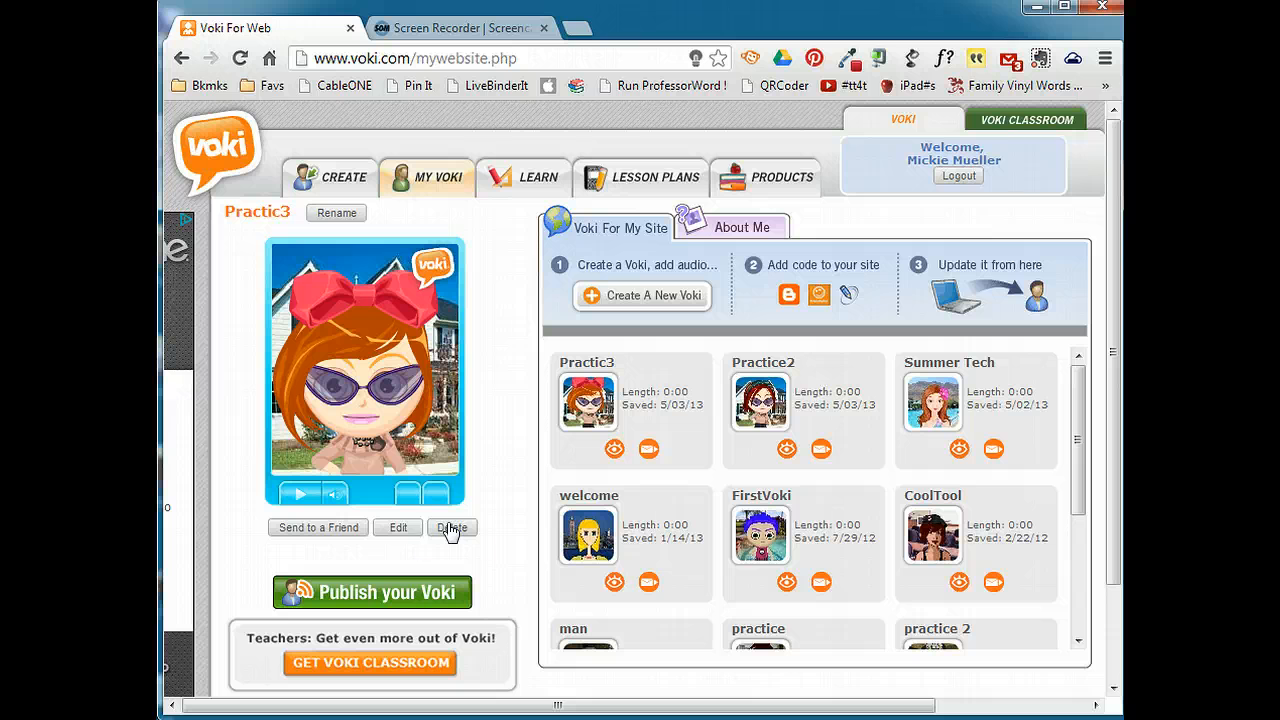
left_click(455, 528)
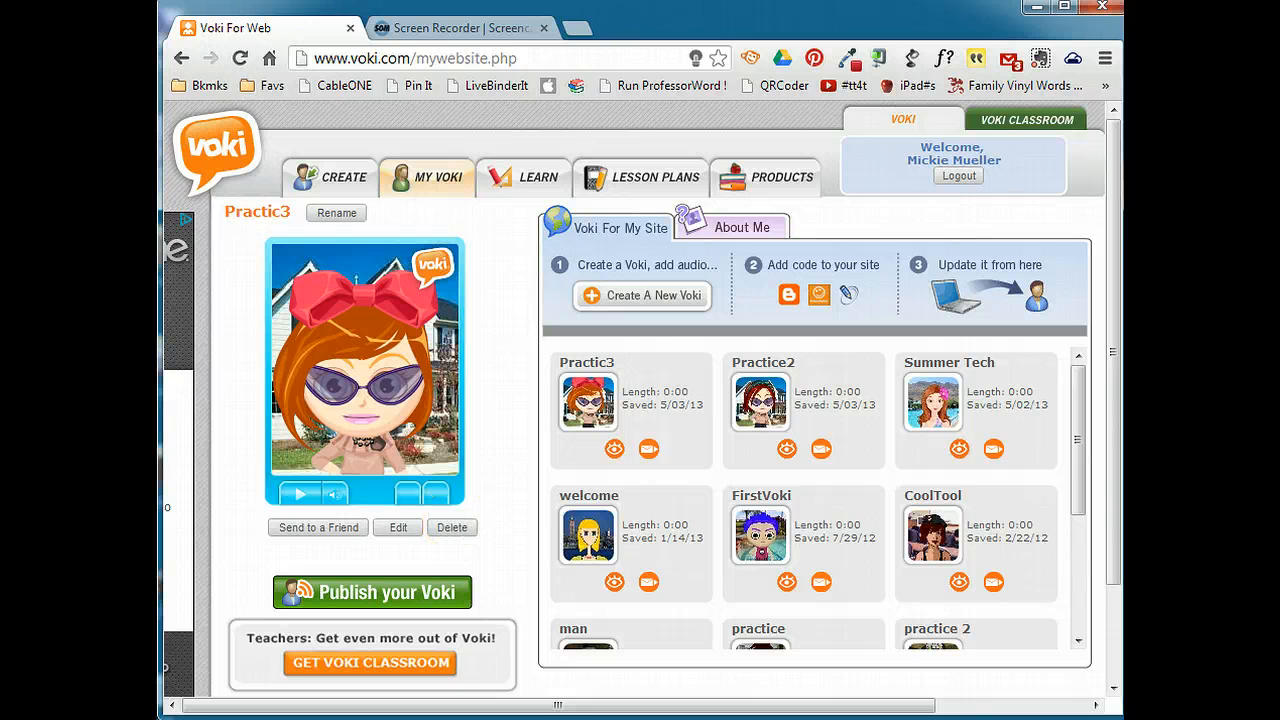